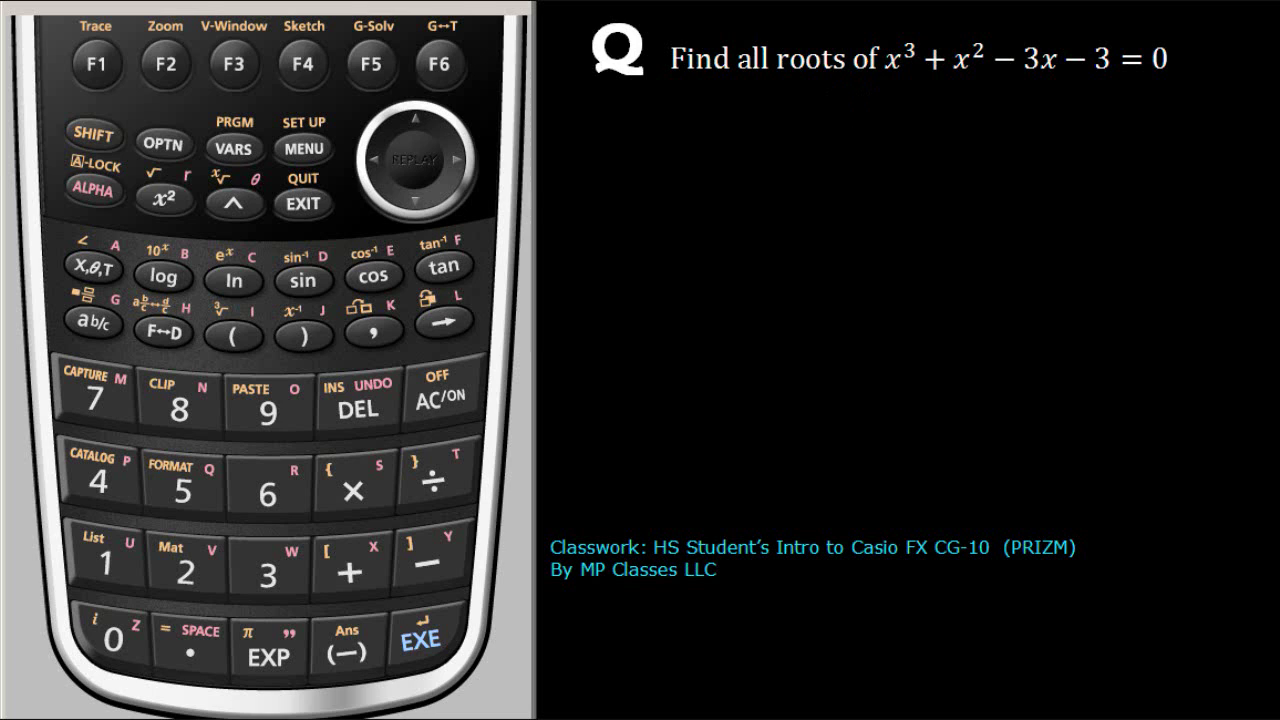
Switch from the question slide to the emulator's Graph Func list showing Y1 and Y2.
key(alt+Tab)
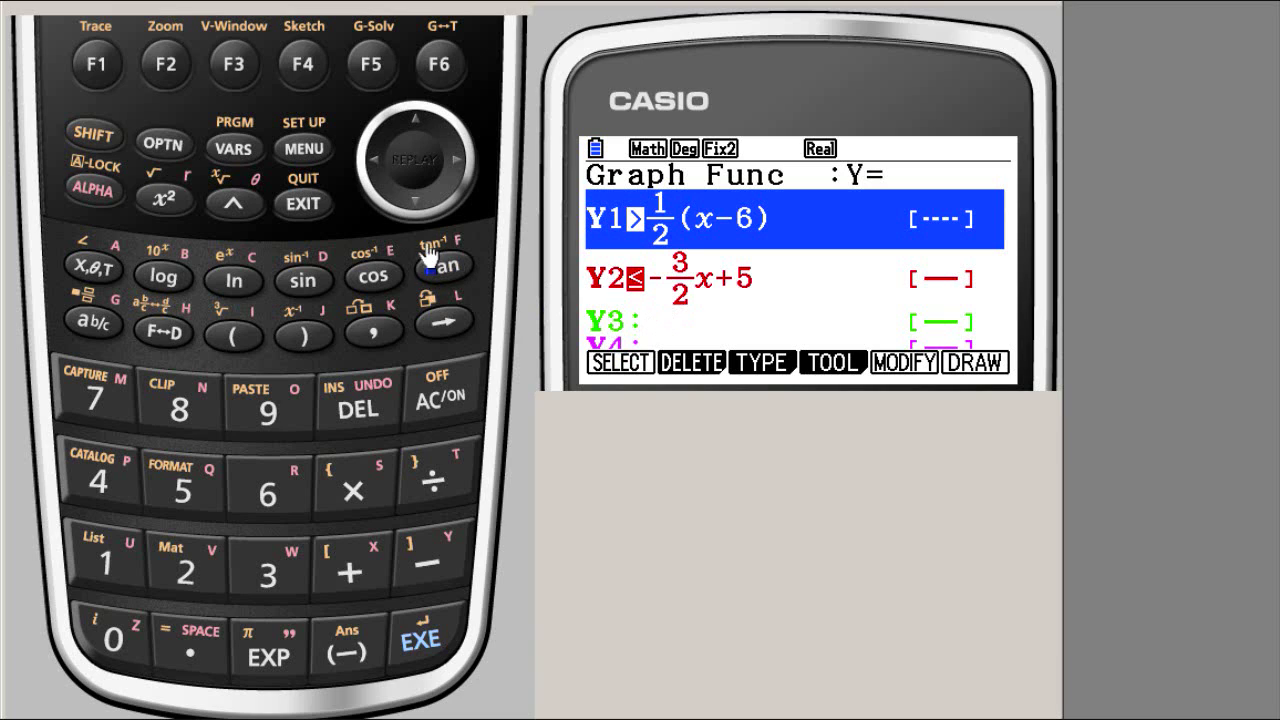
Move down the function list until the empty Y5 line is highlighted.
click(414, 206)
click(414, 208)
click(414, 208)
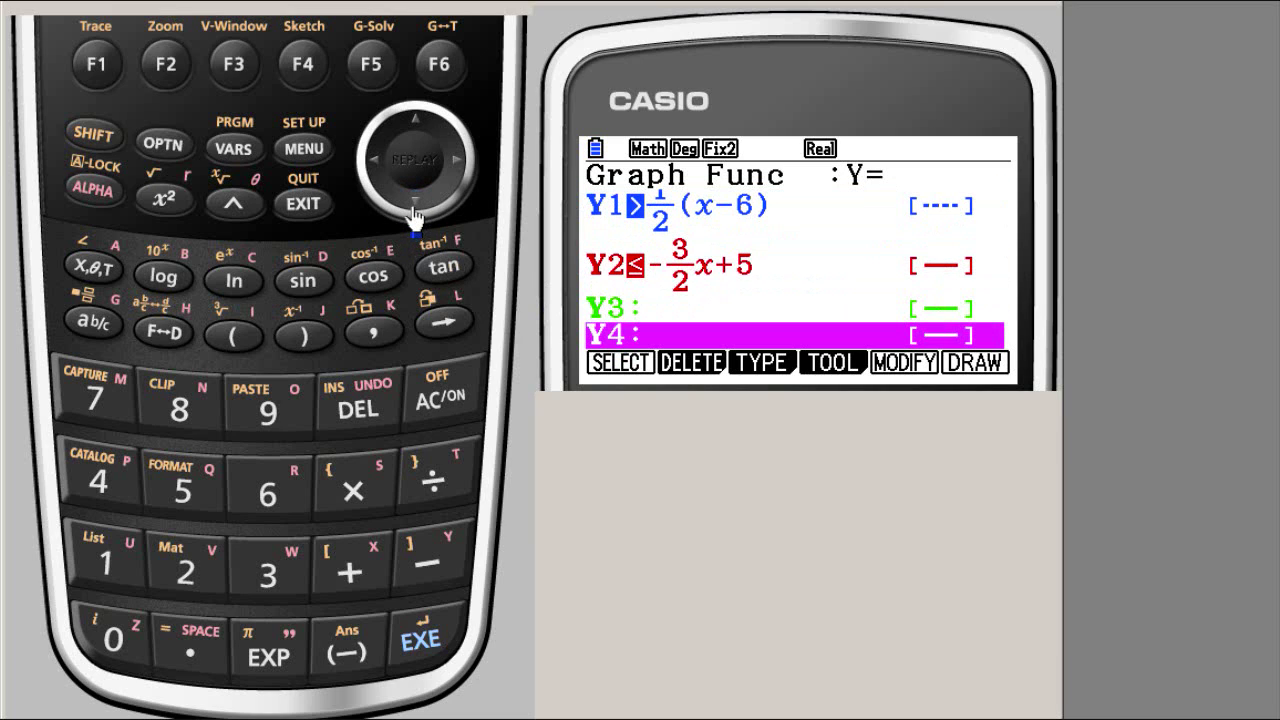
click(422, 128)
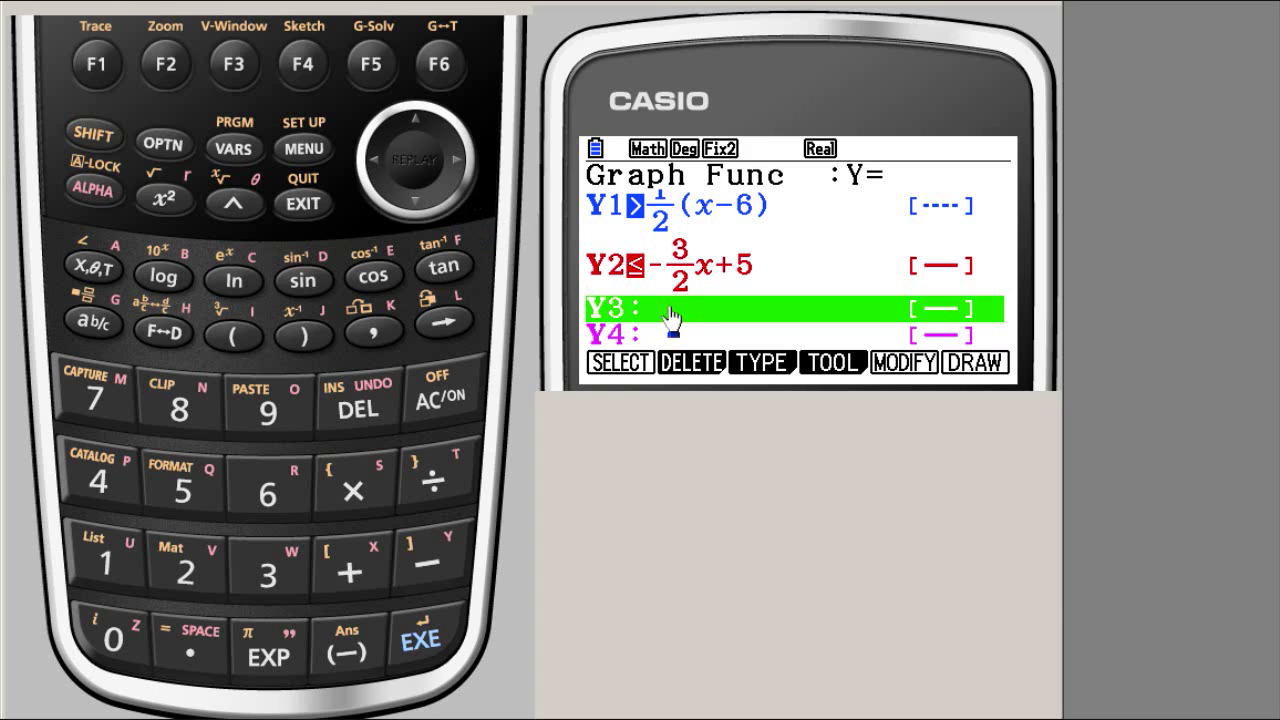
click(414, 208)
click(414, 208)
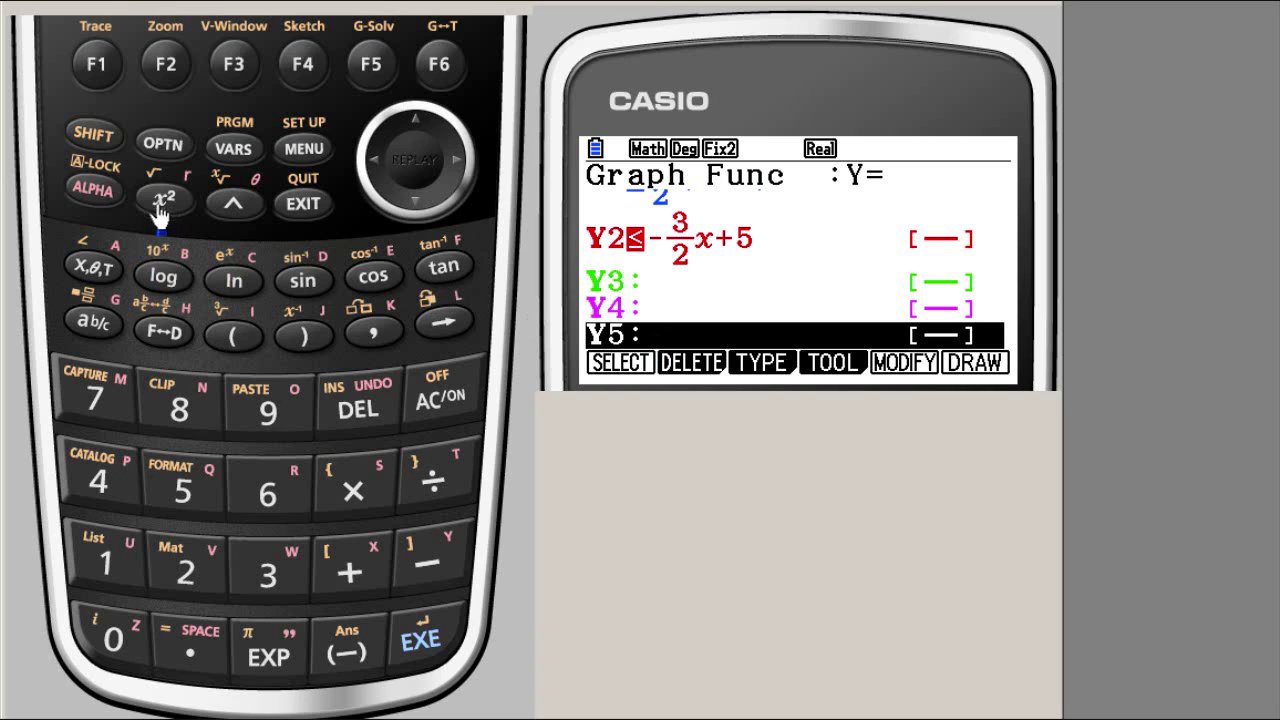
Start Y5 with the terms x³ + x².
click(105, 270)
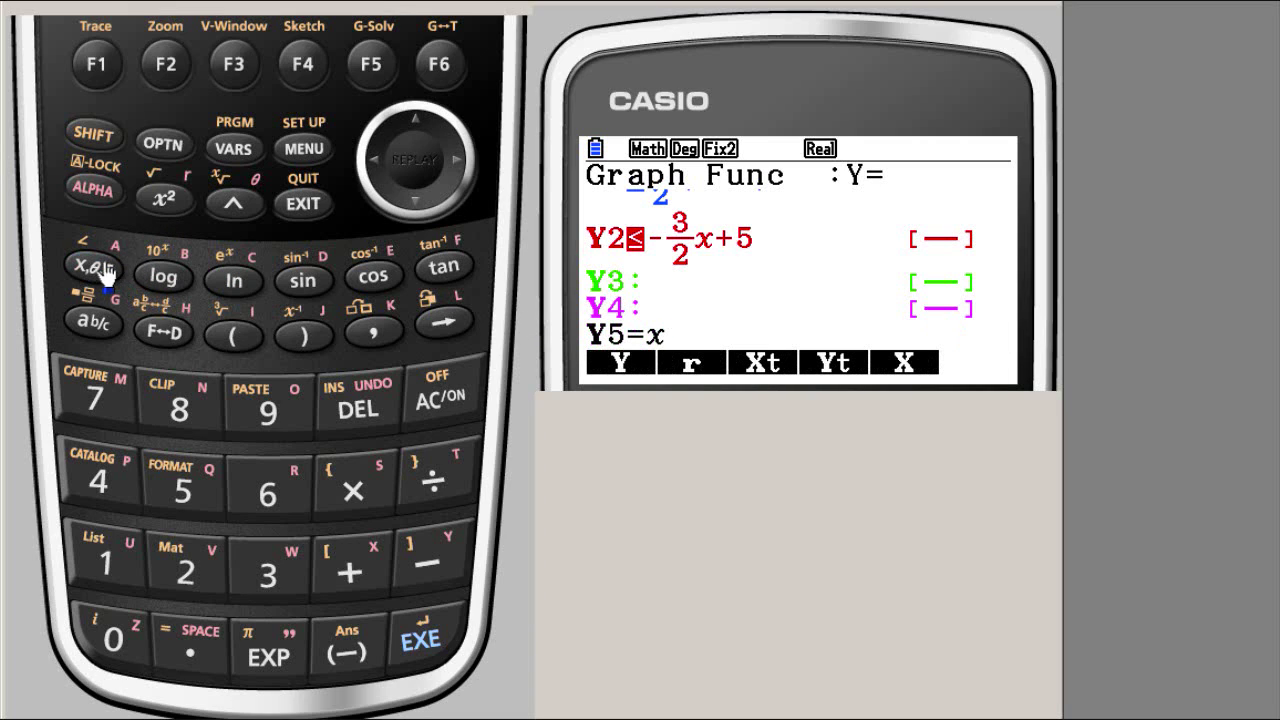
click(231, 208)
click(272, 572)
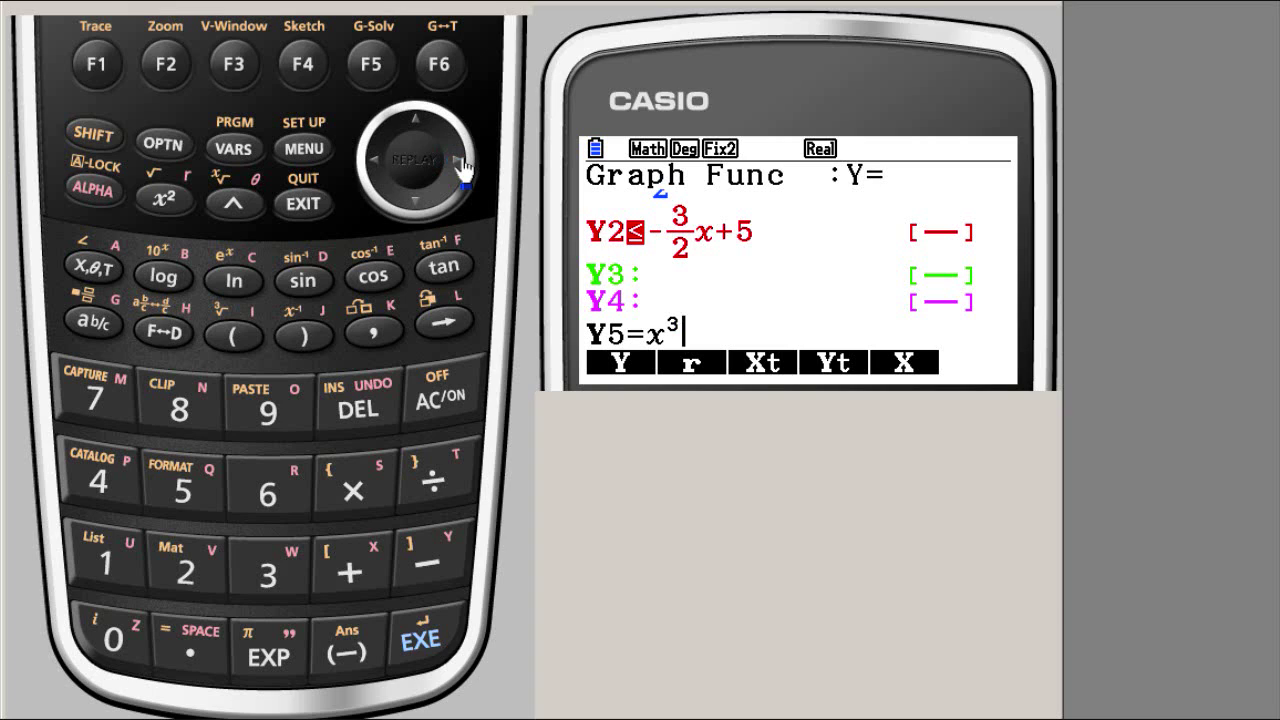
click(345, 565)
click(87, 282)
click(165, 205)
Finish Y5 with −3x − 3 and check it against the question slide's equation.
click(440, 566)
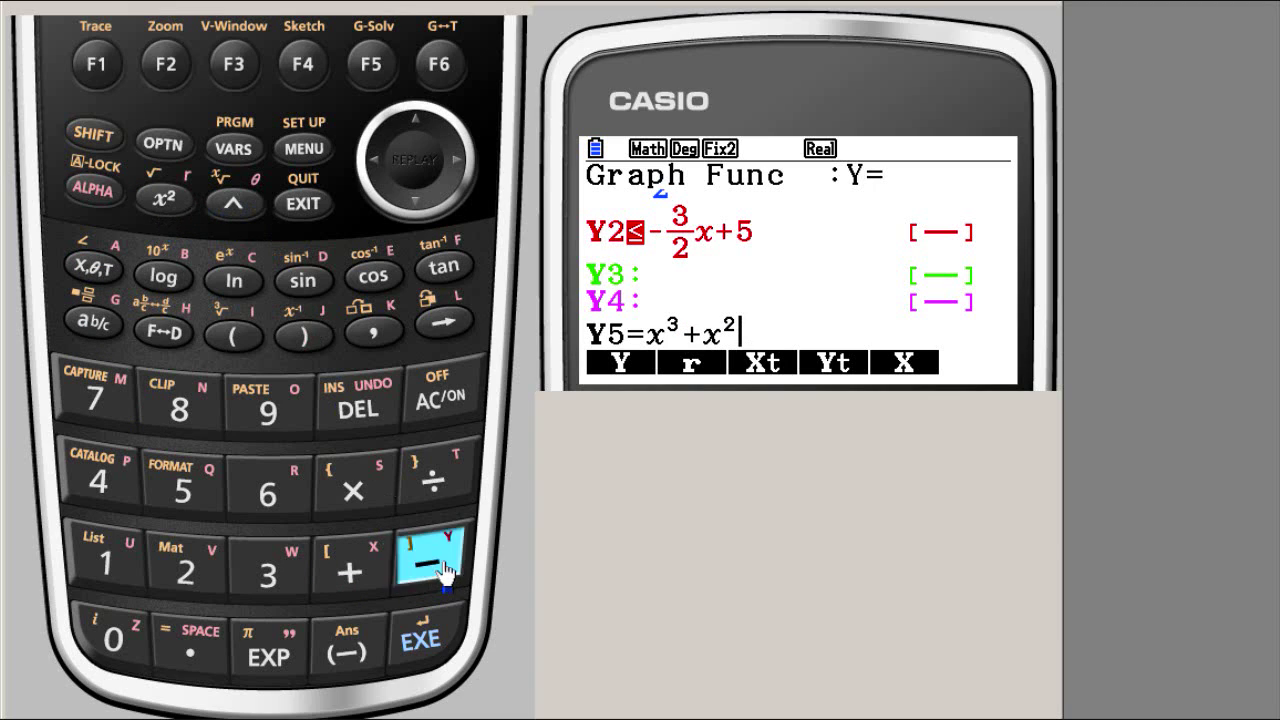
click(264, 580)
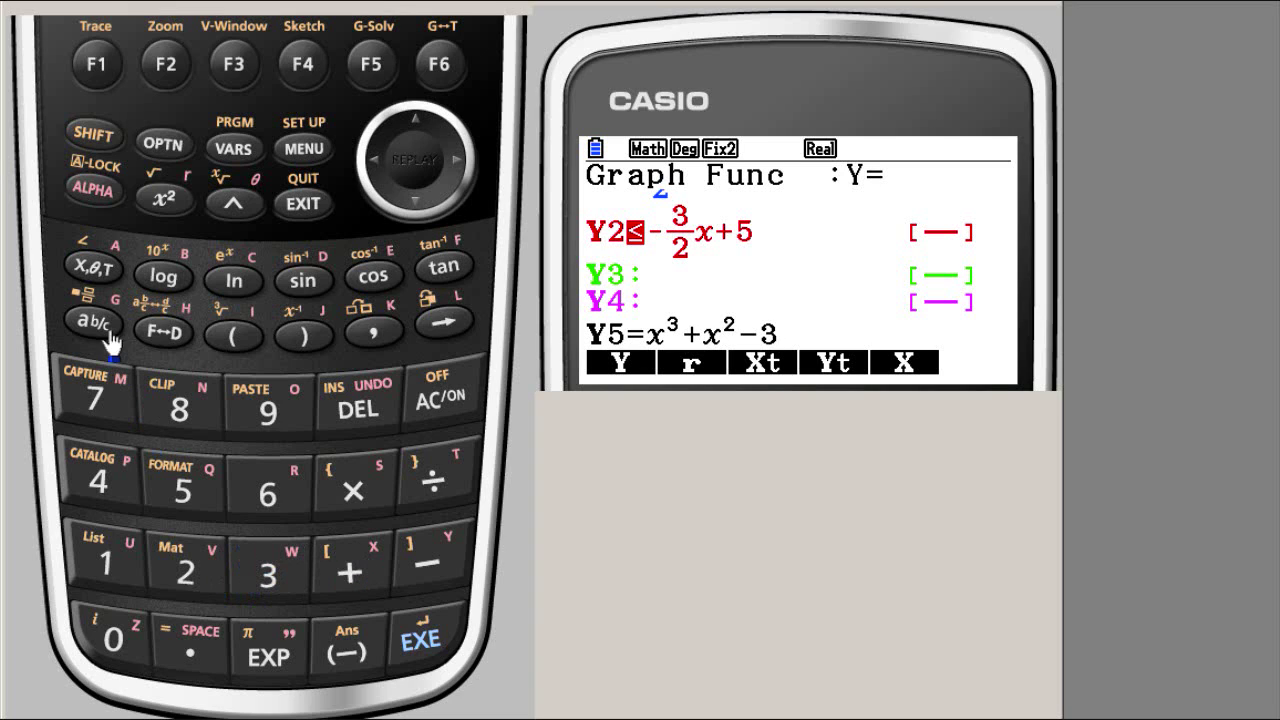
click(84, 280)
click(424, 573)
click(267, 570)
key(alt+Tab)
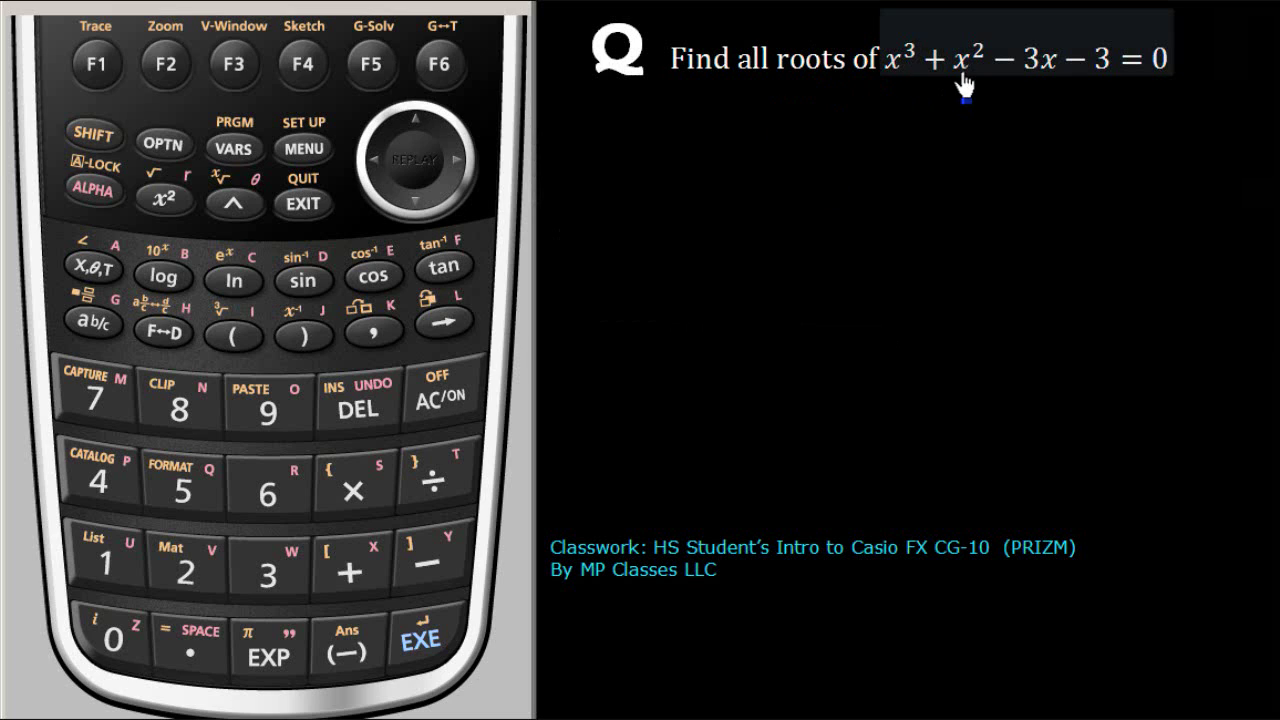
key(alt+Tab)
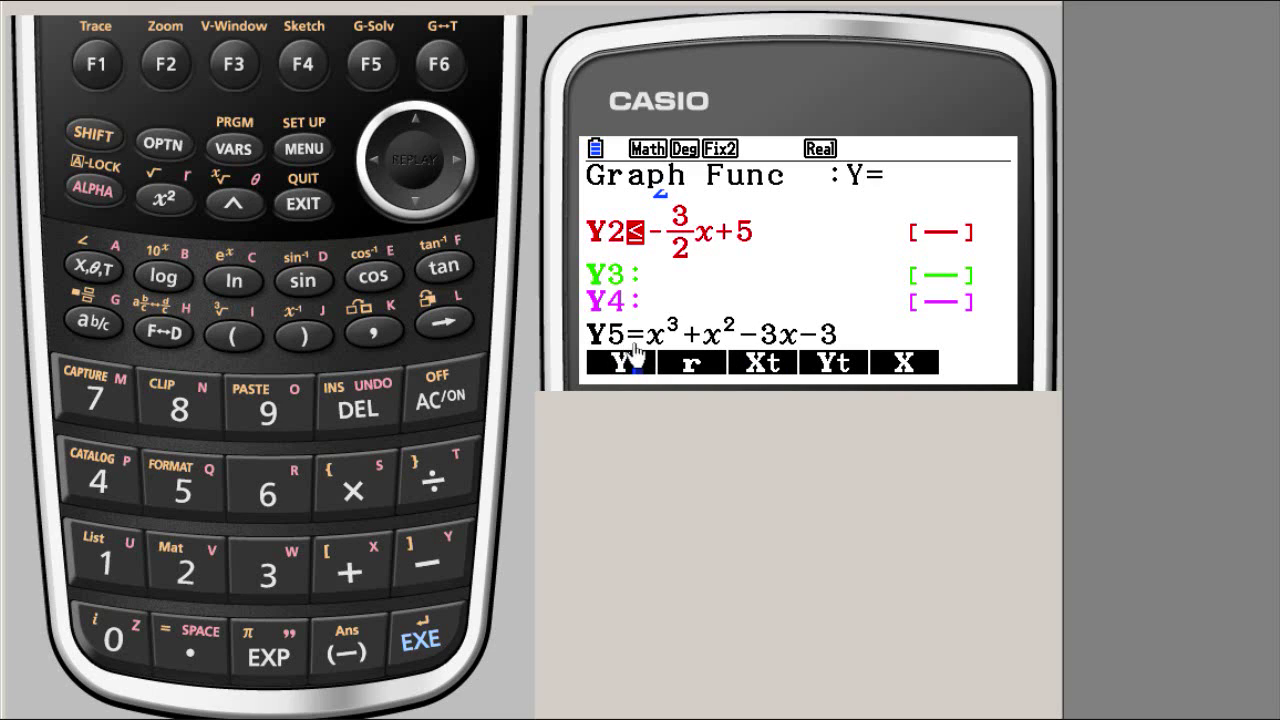
Store Y5 = x³+x²−3x−3 and return the cursor to Y1 at the top.
click(416, 638)
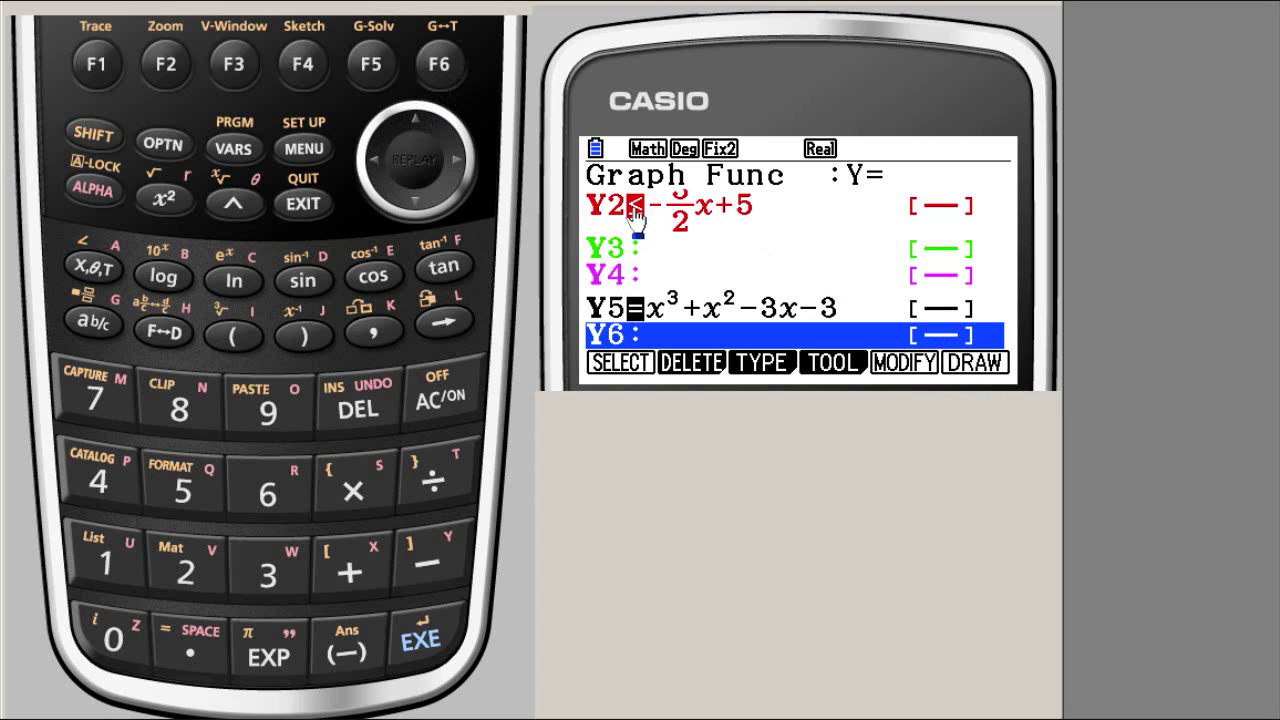
click(413, 122)
click(413, 122)
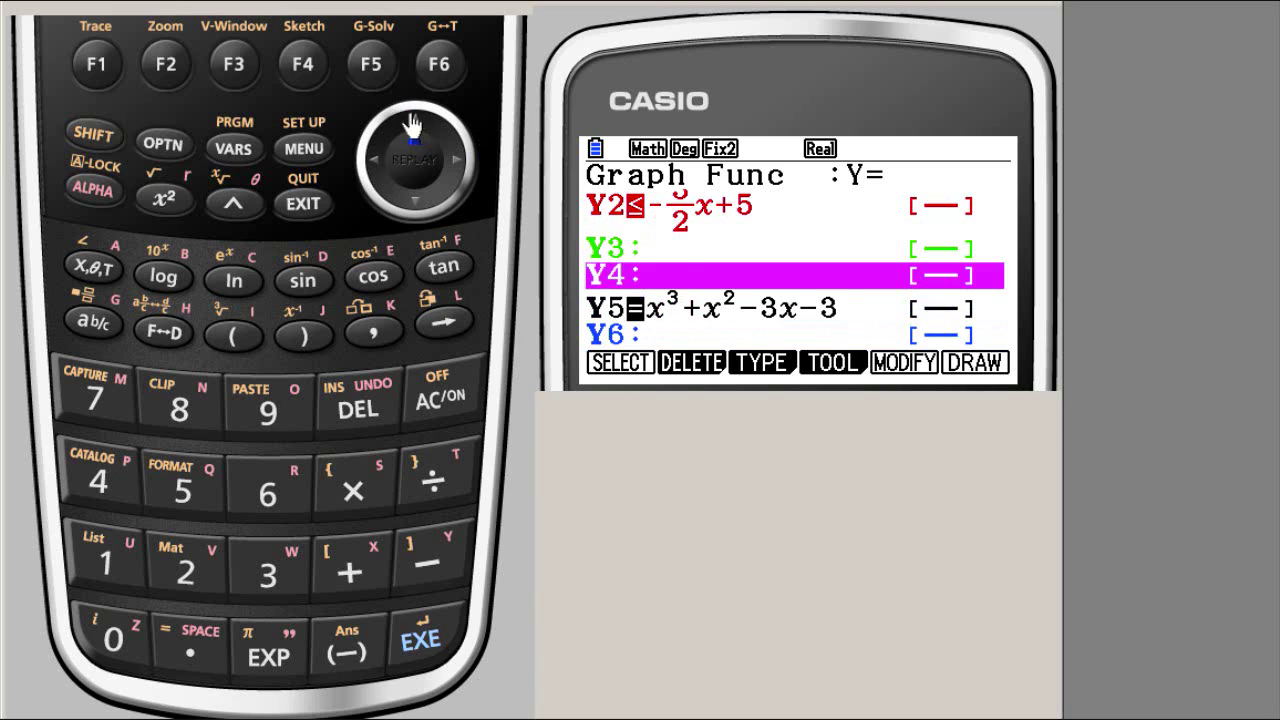
click(413, 122)
click(413, 122)
click(413, 122)
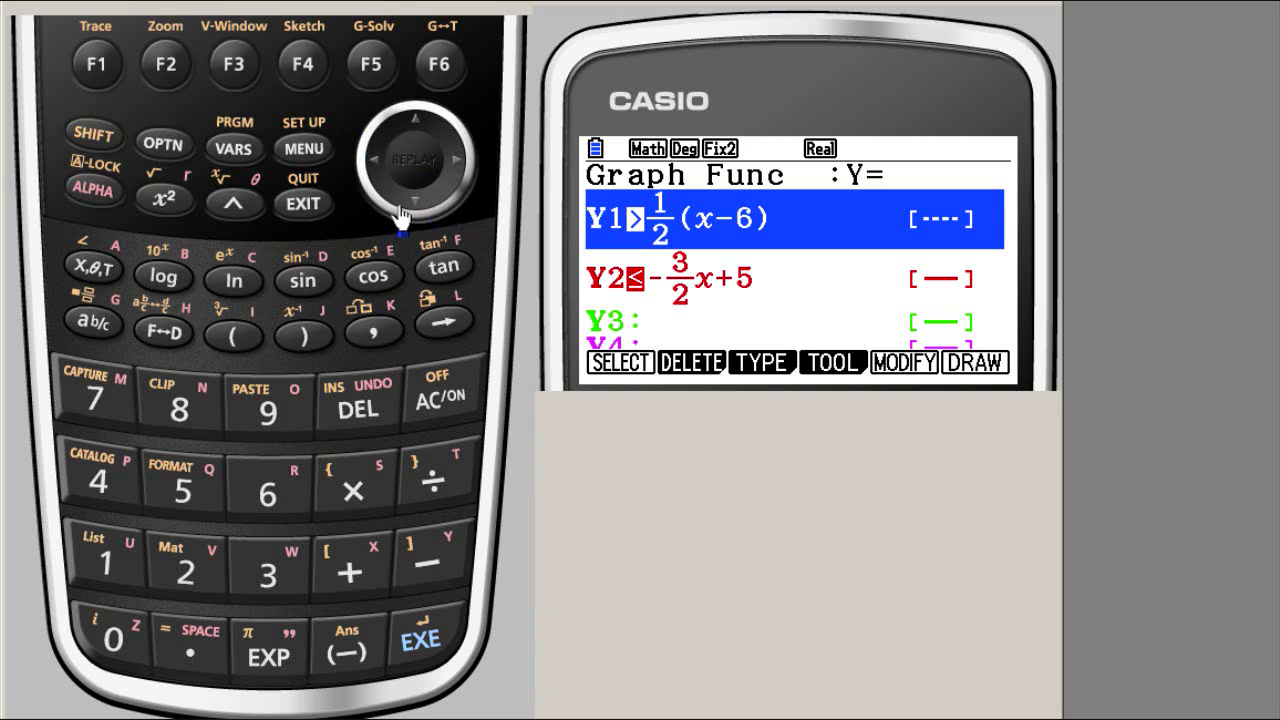
Draw the active graphs, then return to the Y= function list.
click(440, 66)
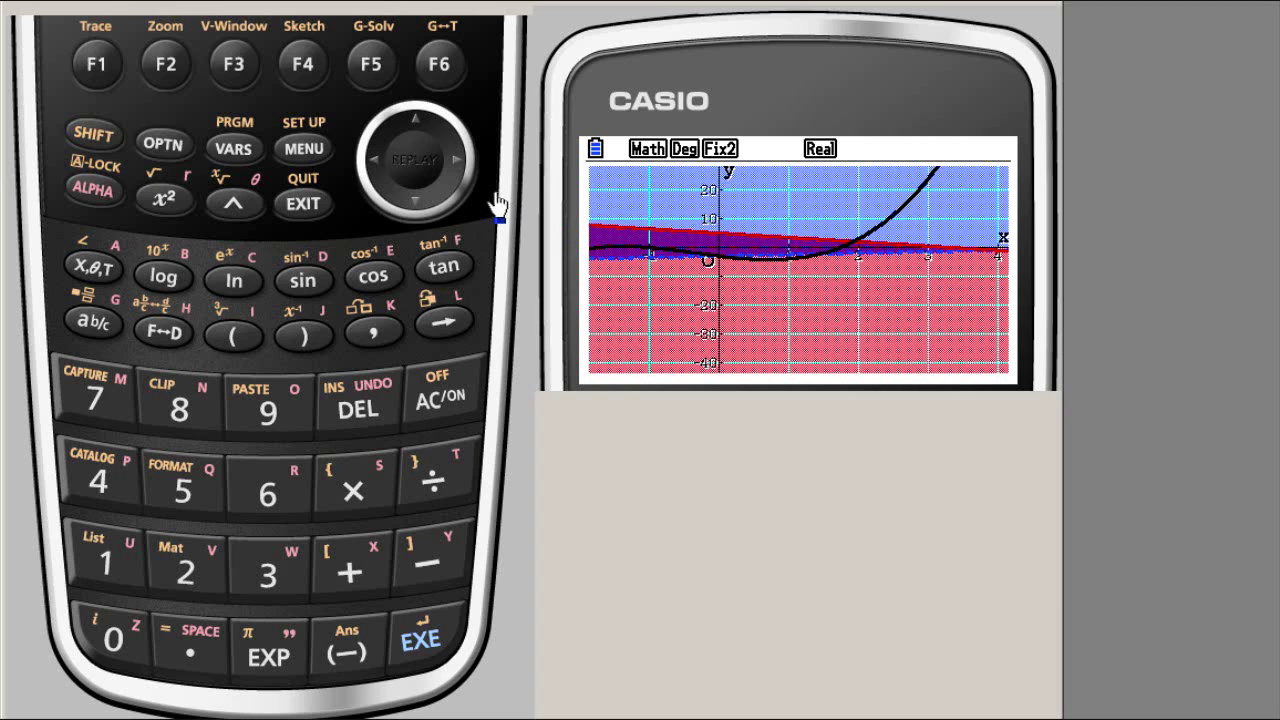
click(438, 64)
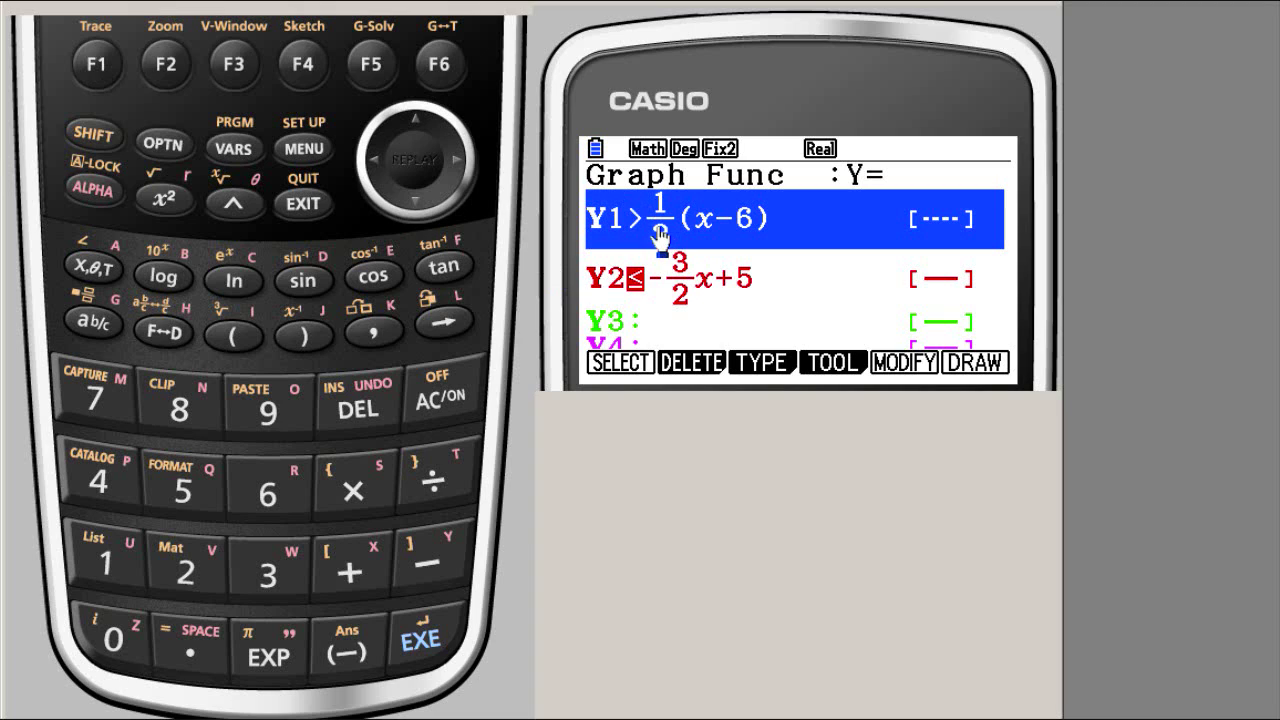
Deselect the Y2 inequality and move down to the Y5 cubic.
click(411, 212)
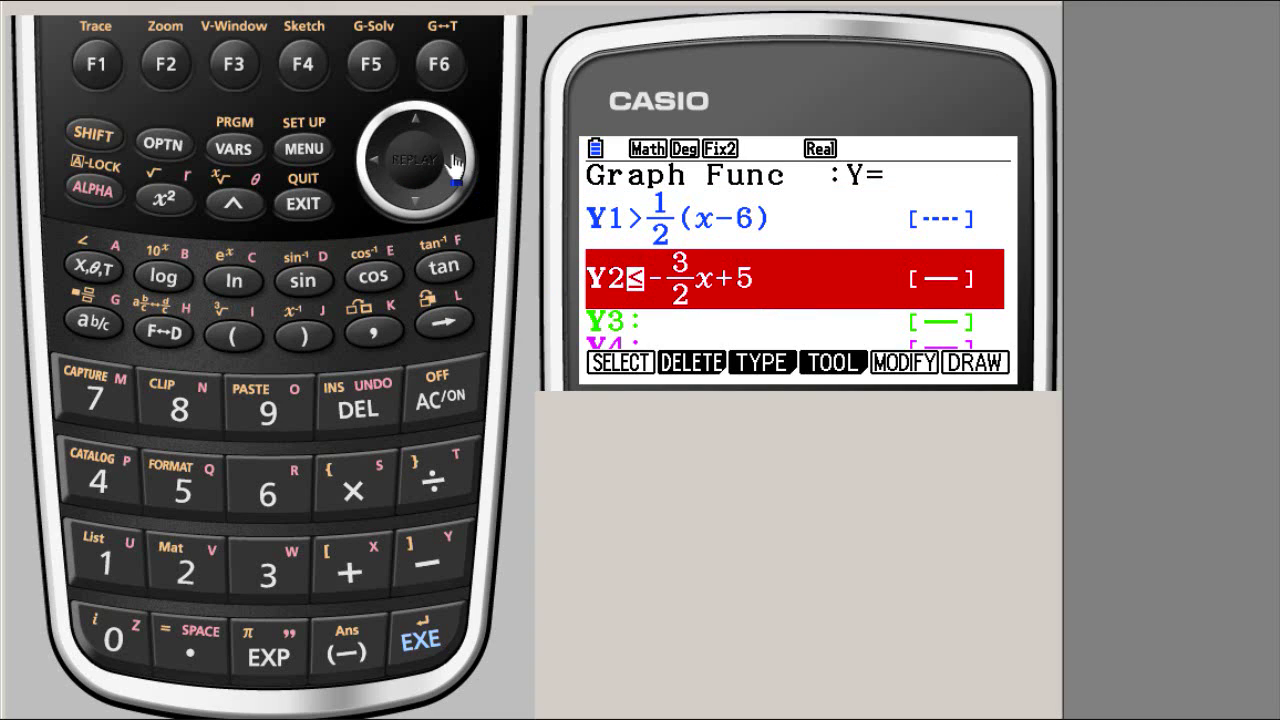
click(416, 124)
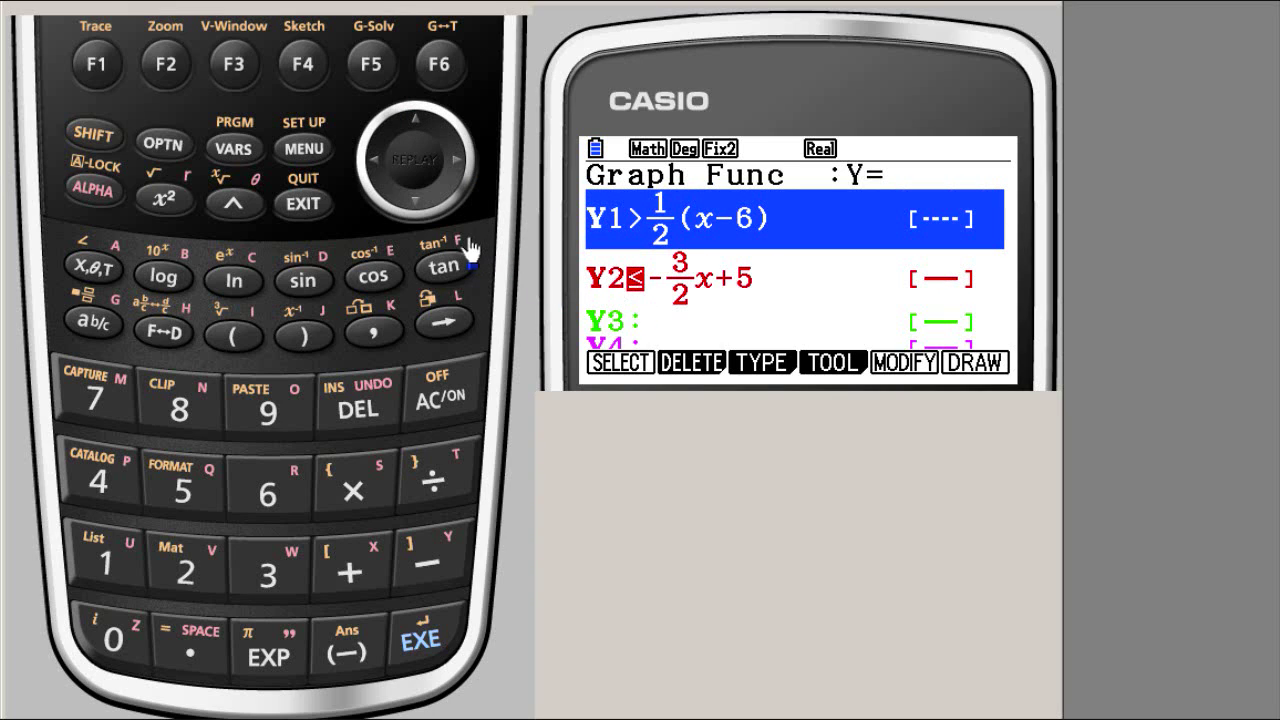
click(416, 212)
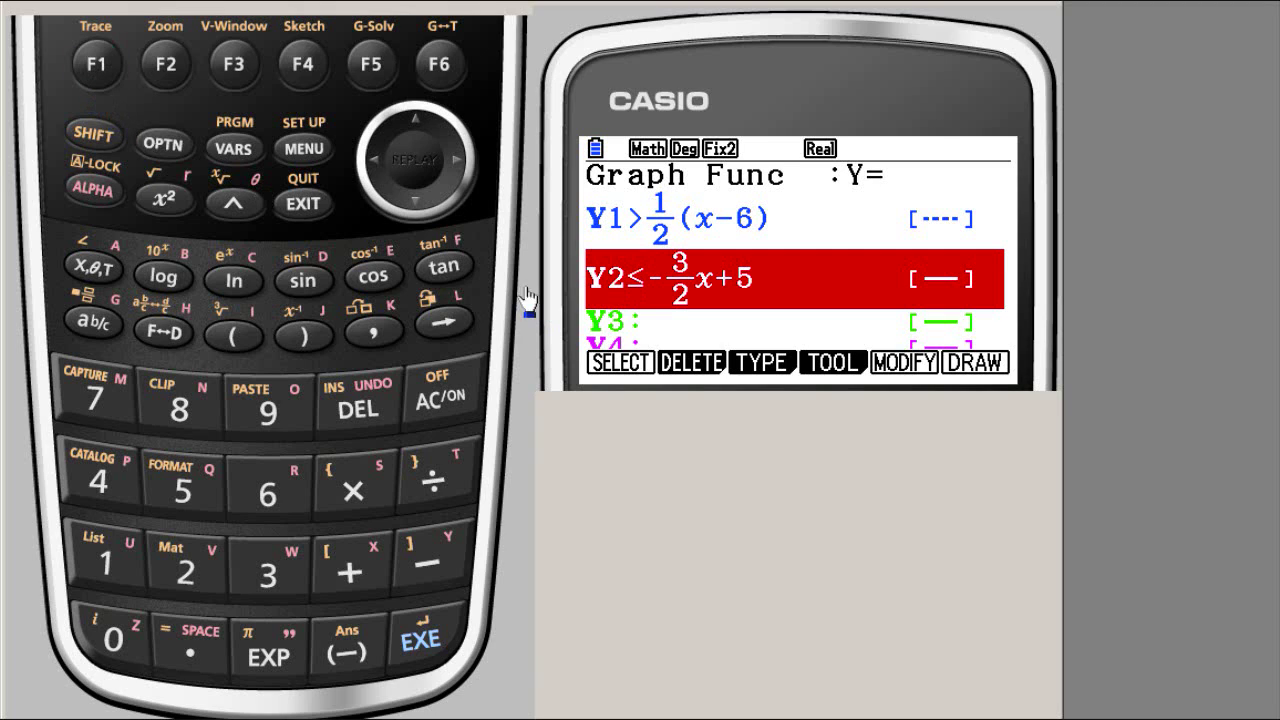
click(424, 212)
click(424, 212)
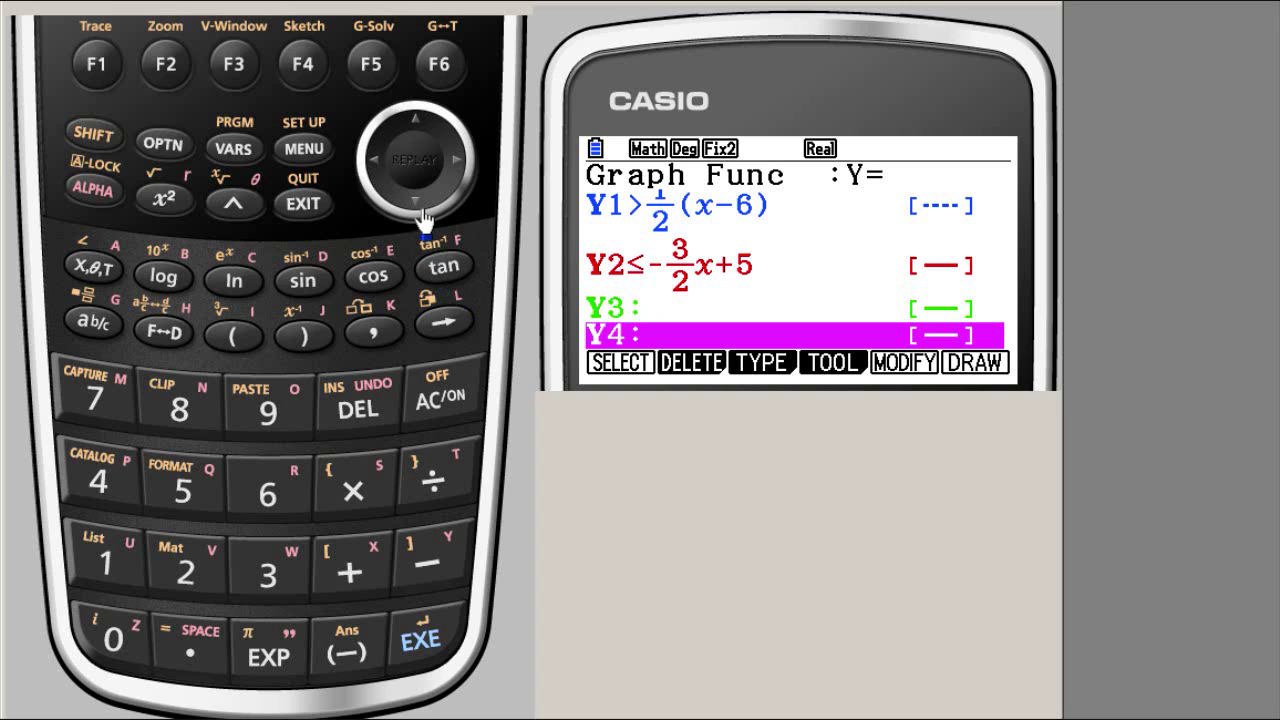
click(424, 214)
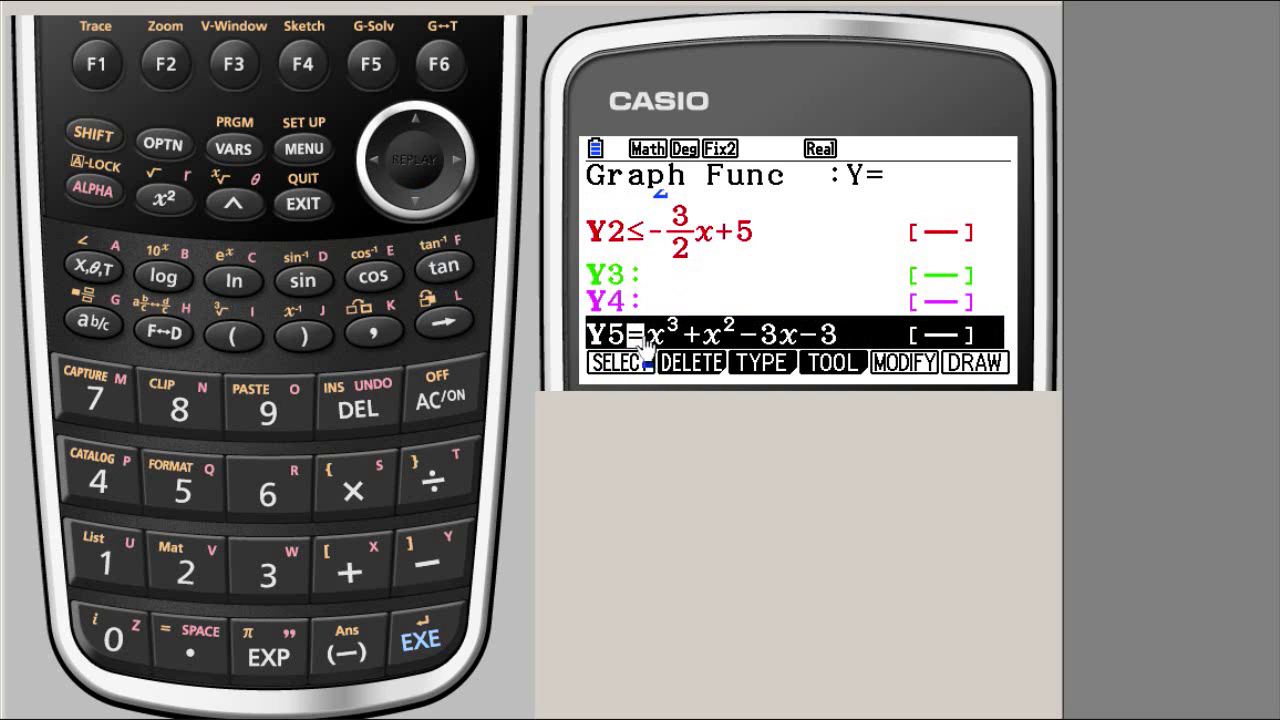
Draw the cubic alone and pan the view left to reveal the negative-x root.
click(438, 64)
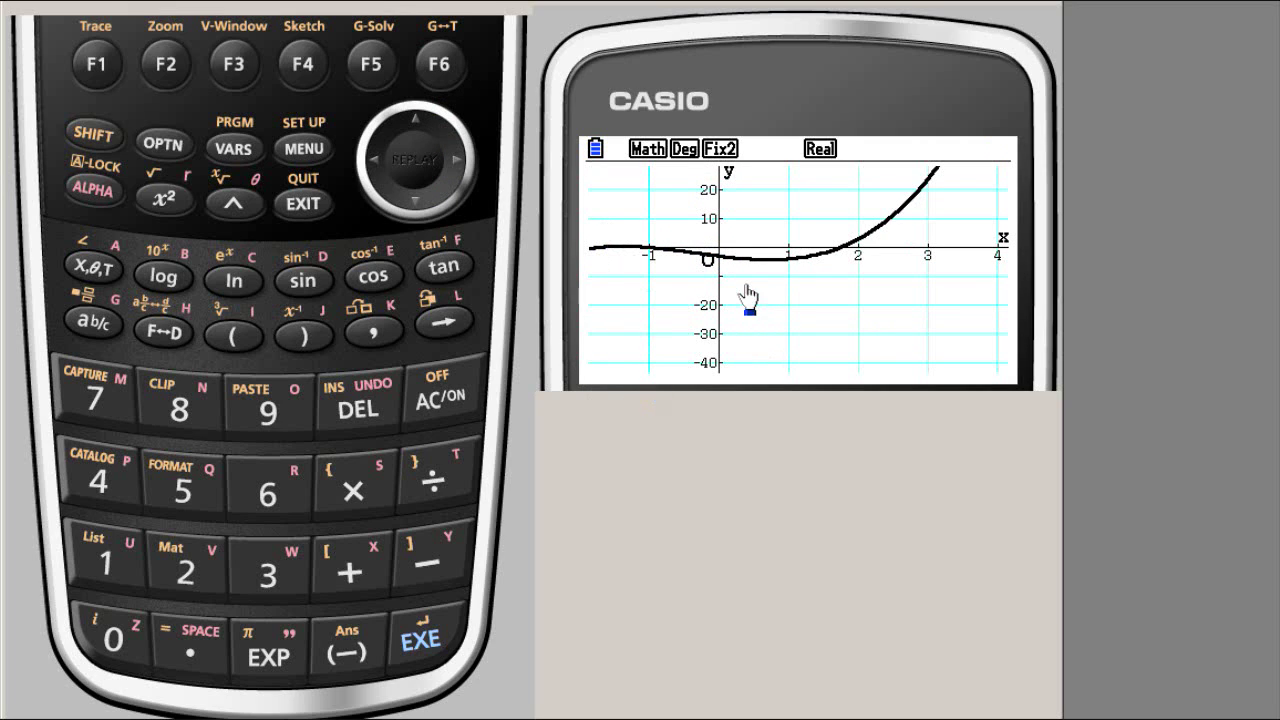
click(457, 161)
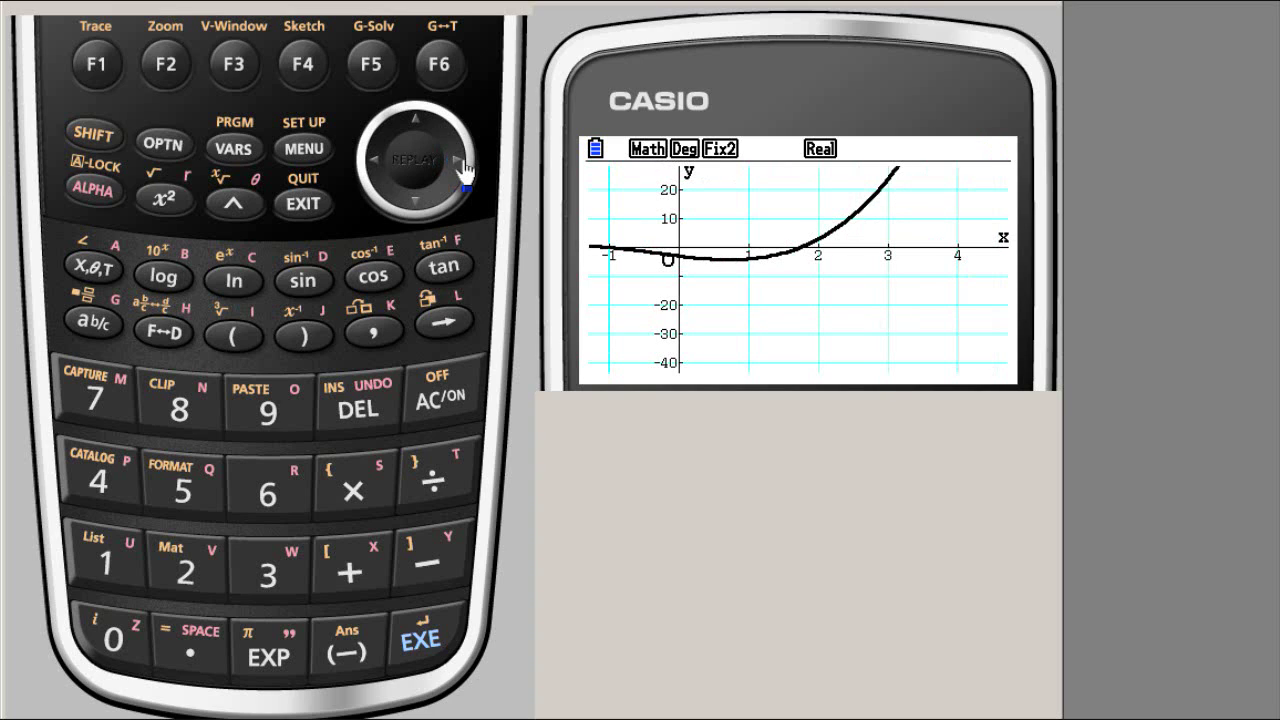
click(370, 172)
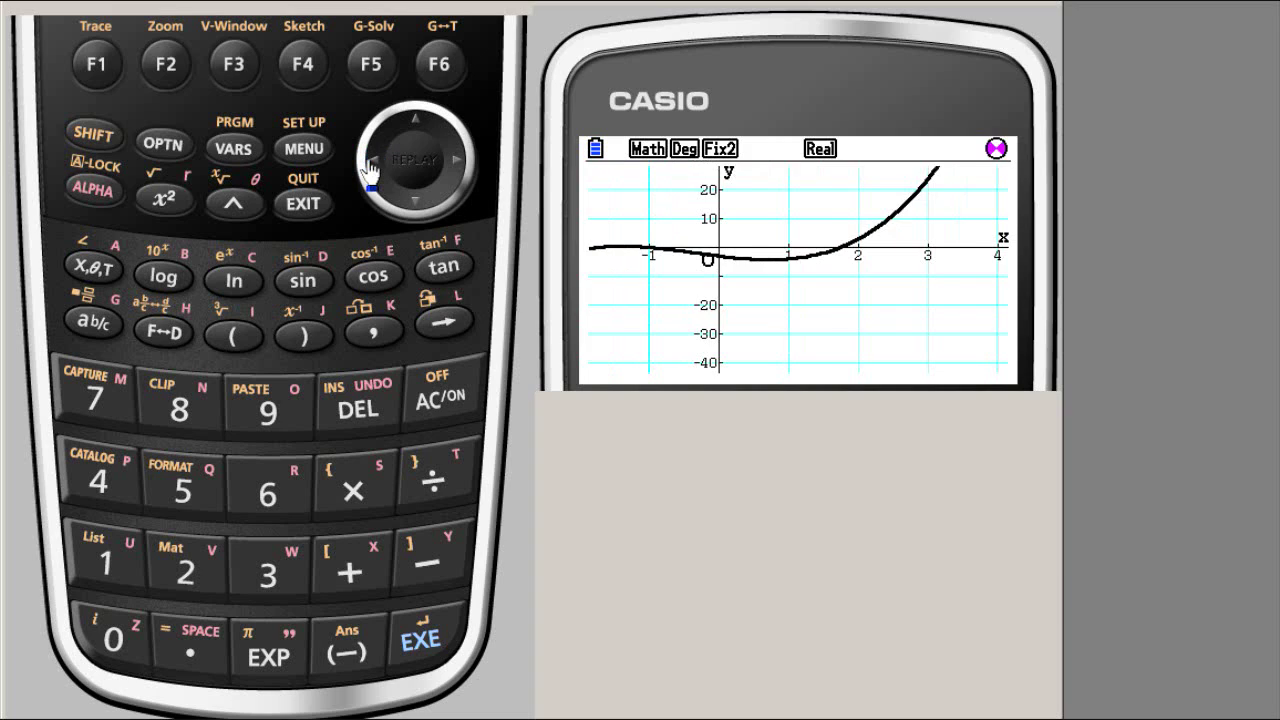
click(370, 172)
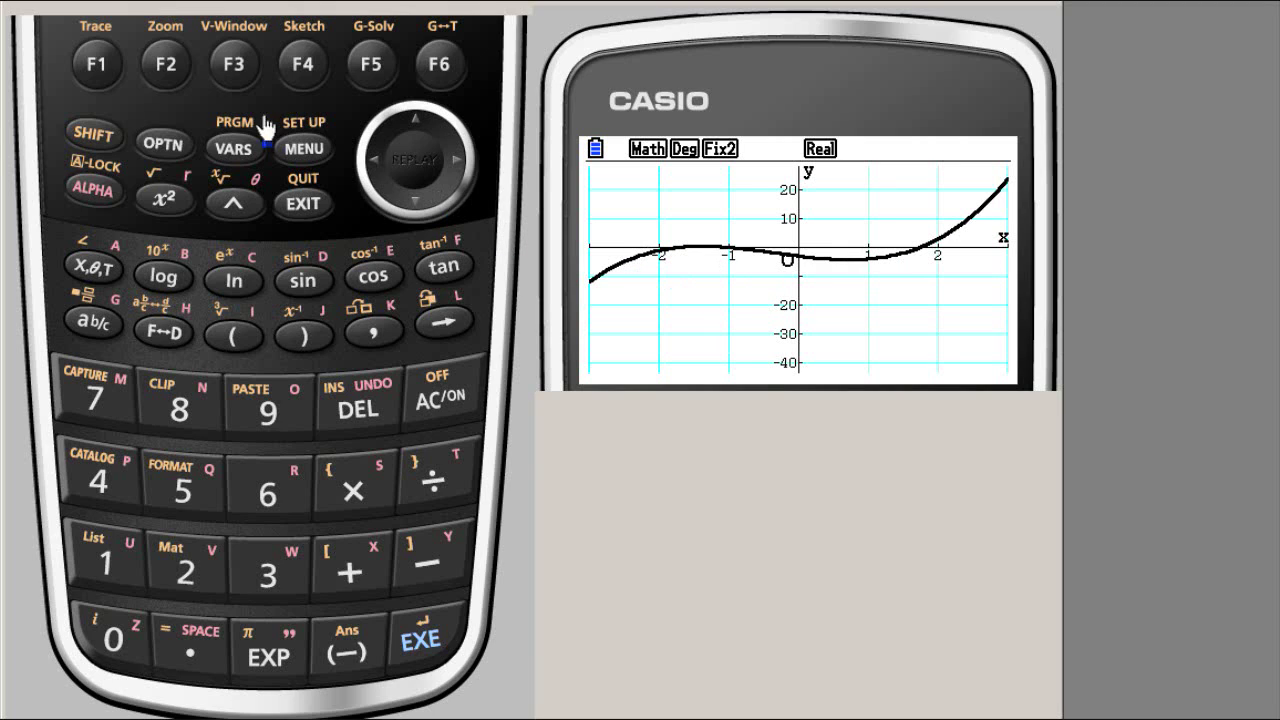
Trace the cubic and jump the trace point to x = −3, reading y = −12.
click(97, 66)
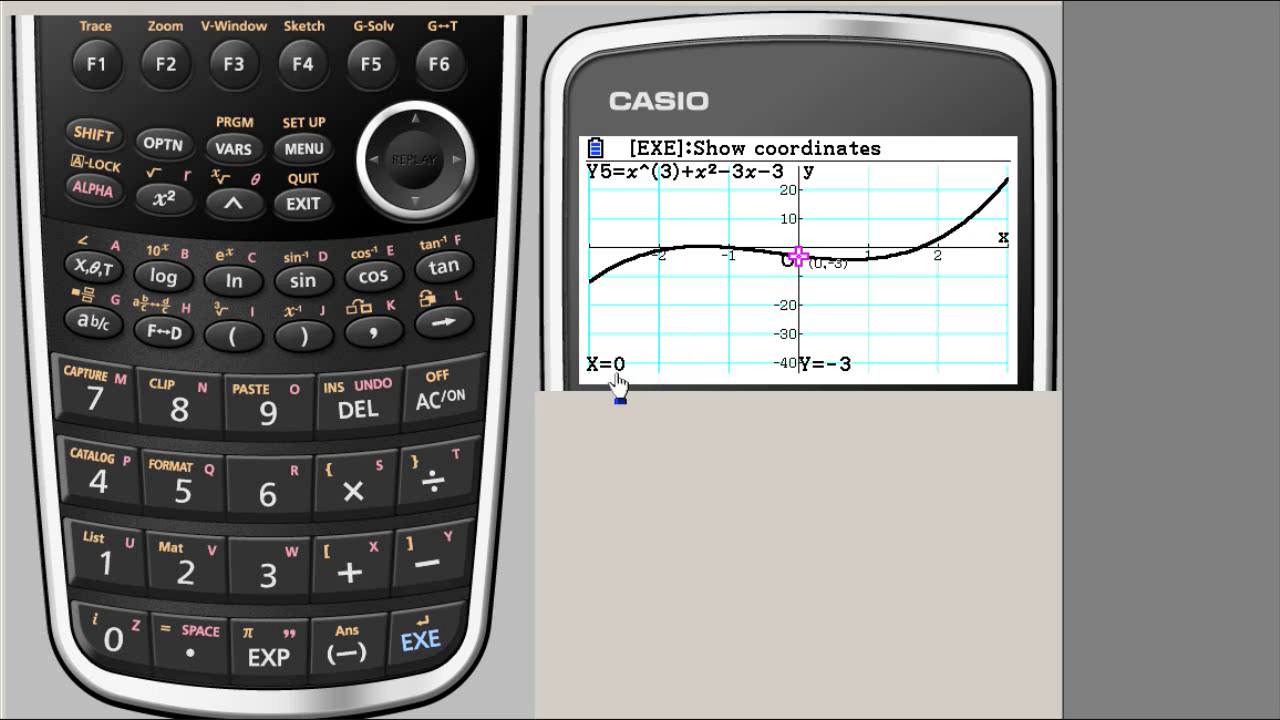
click(82, 268)
click(447, 565)
click(269, 572)
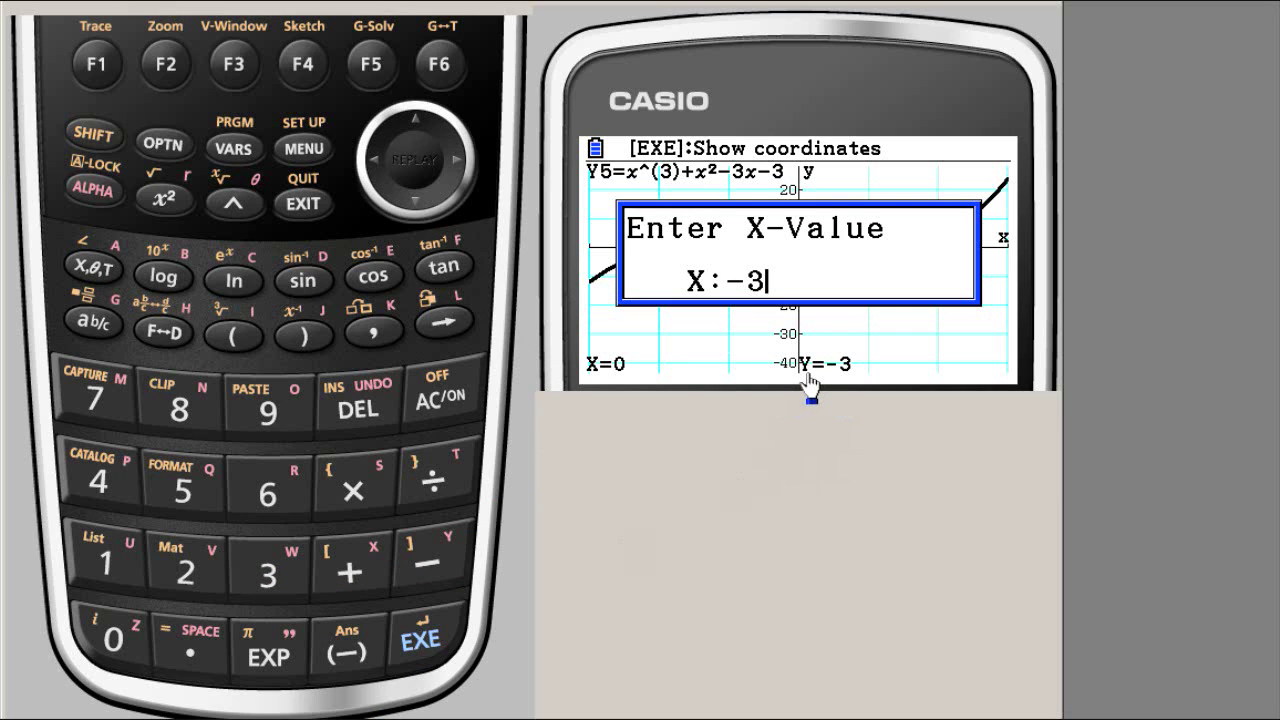
click(422, 636)
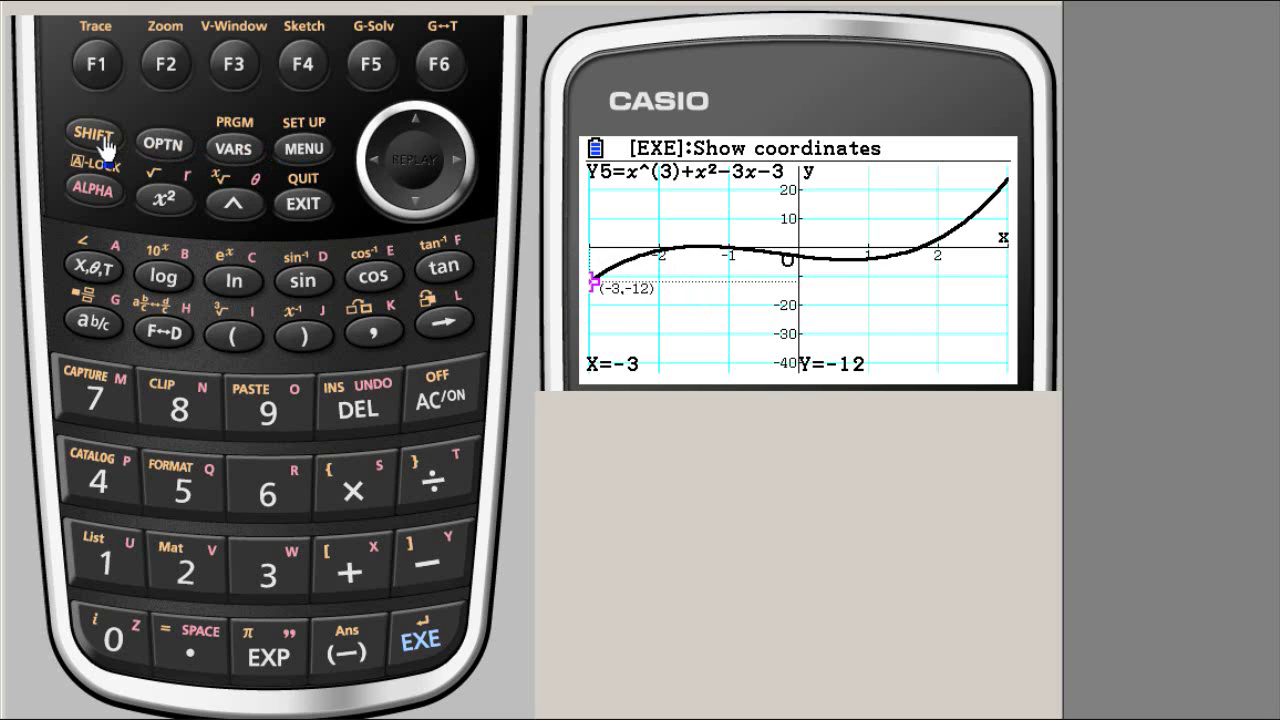
Jump the trace point to x = −1 and confirm y = 0 there.
click(94, 276)
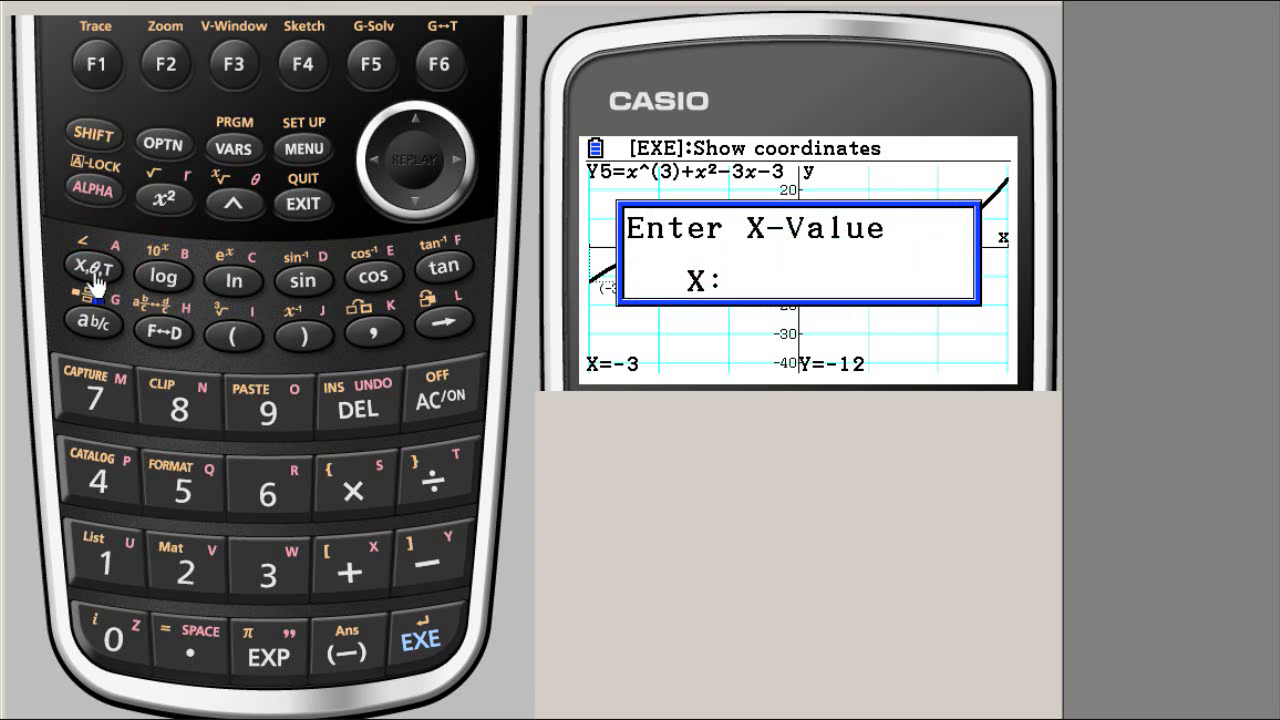
click(440, 568)
click(130, 576)
click(418, 637)
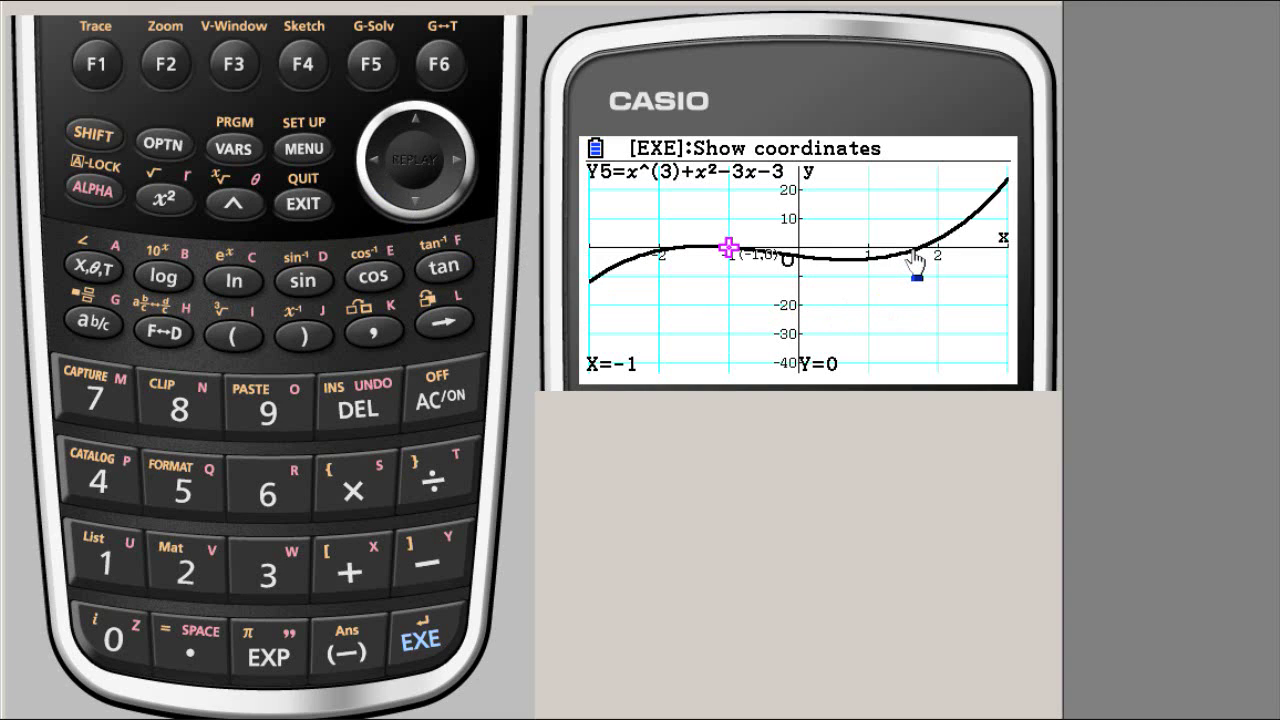
Step the trace point rightward along the cubic from x = −1.
click(457, 163)
click(457, 163)
click(457, 163)
click(457, 163)
click(457, 163)
click(457, 163)
click(457, 163)
click(457, 163)
click(457, 163)
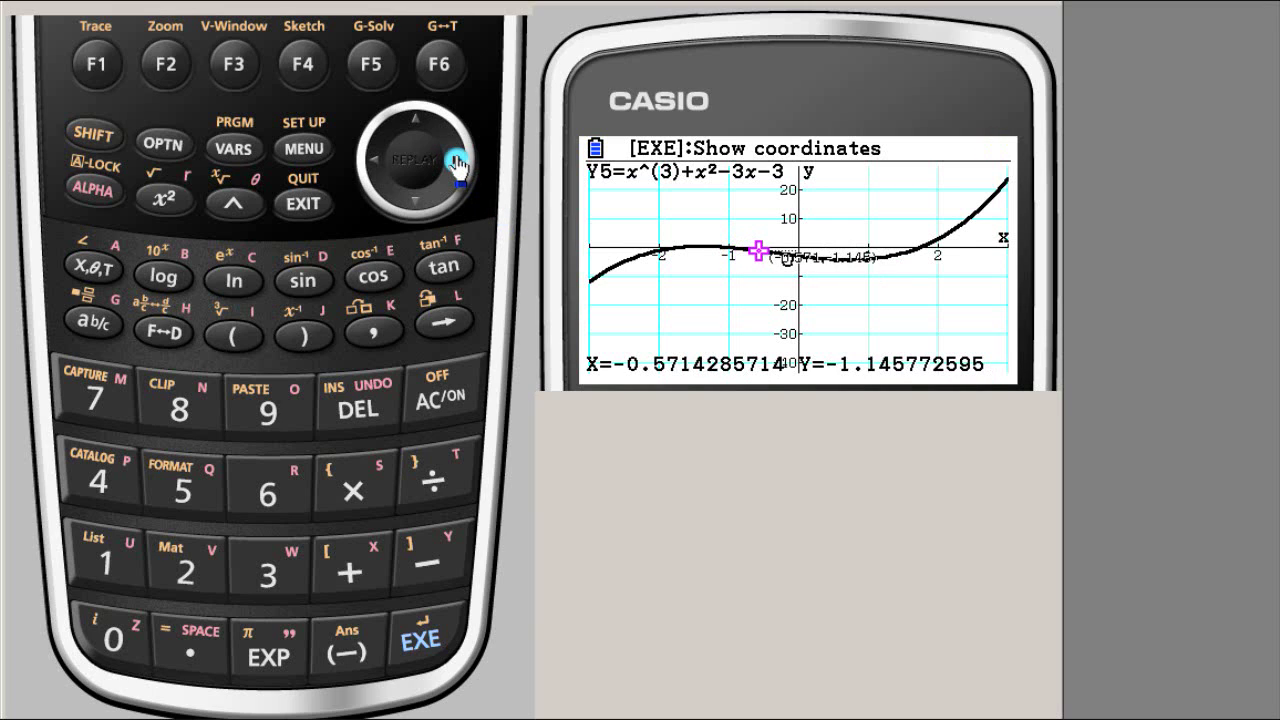
click(457, 163)
click(457, 163)
click(457, 163)
click(457, 163)
click(457, 163)
click(457, 163)
click(457, 163)
click(457, 163)
click(457, 163)
click(457, 163)
click(457, 163)
click(457, 163)
click(457, 163)
click(457, 163)
click(457, 163)
click(457, 163)
click(457, 163)
click(457, 163)
click(457, 163)
click(457, 163)
click(457, 163)
click(457, 163)
click(457, 163)
click(457, 163)
click(457, 163)
click(457, 163)
click(457, 163)
click(457, 163)
click(457, 163)
click(457, 163)
click(457, 163)
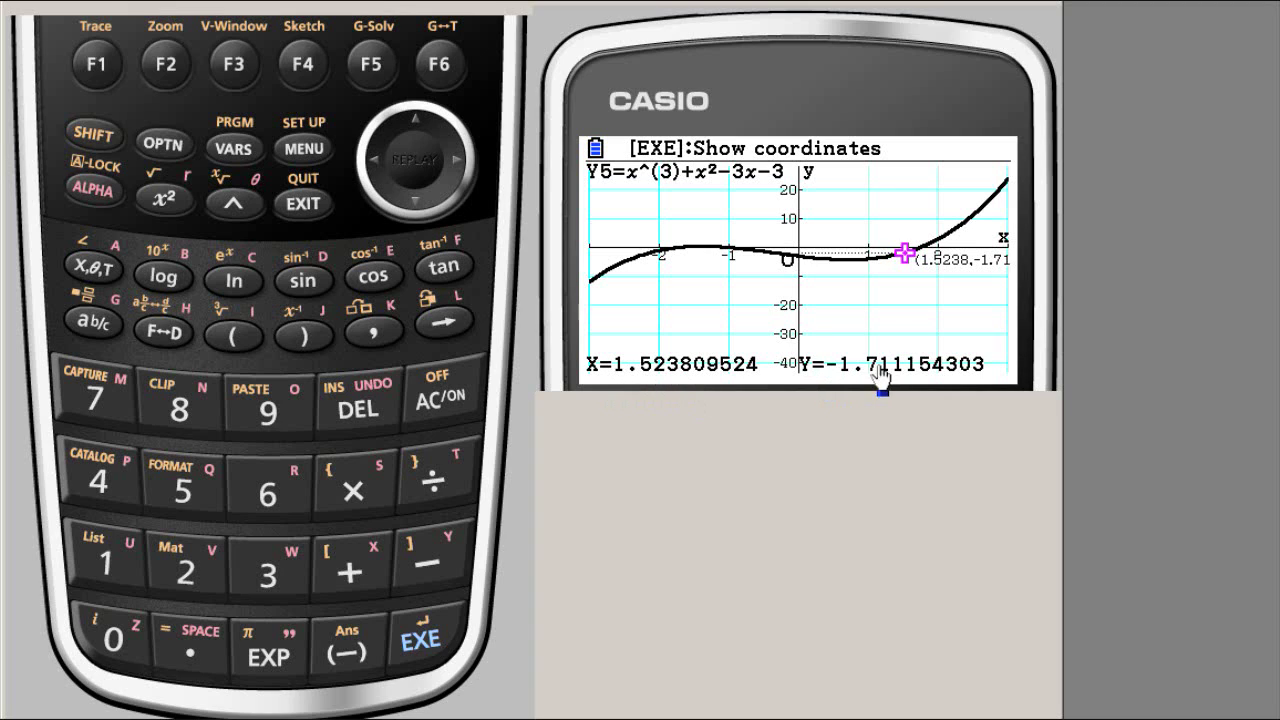
Fine-step around the positive root, settling at X=1.714285714, Y=−0.166180758.
click(459, 168)
click(459, 168)
click(459, 168)
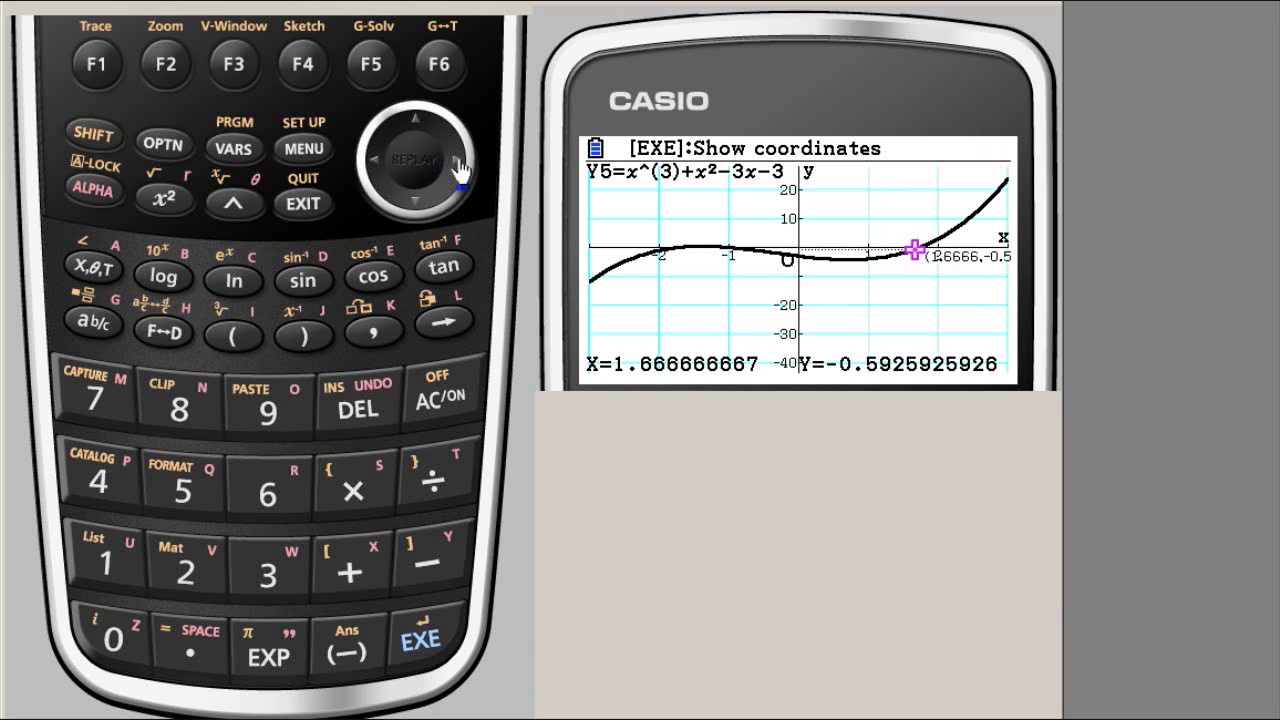
click(459, 168)
click(459, 168)
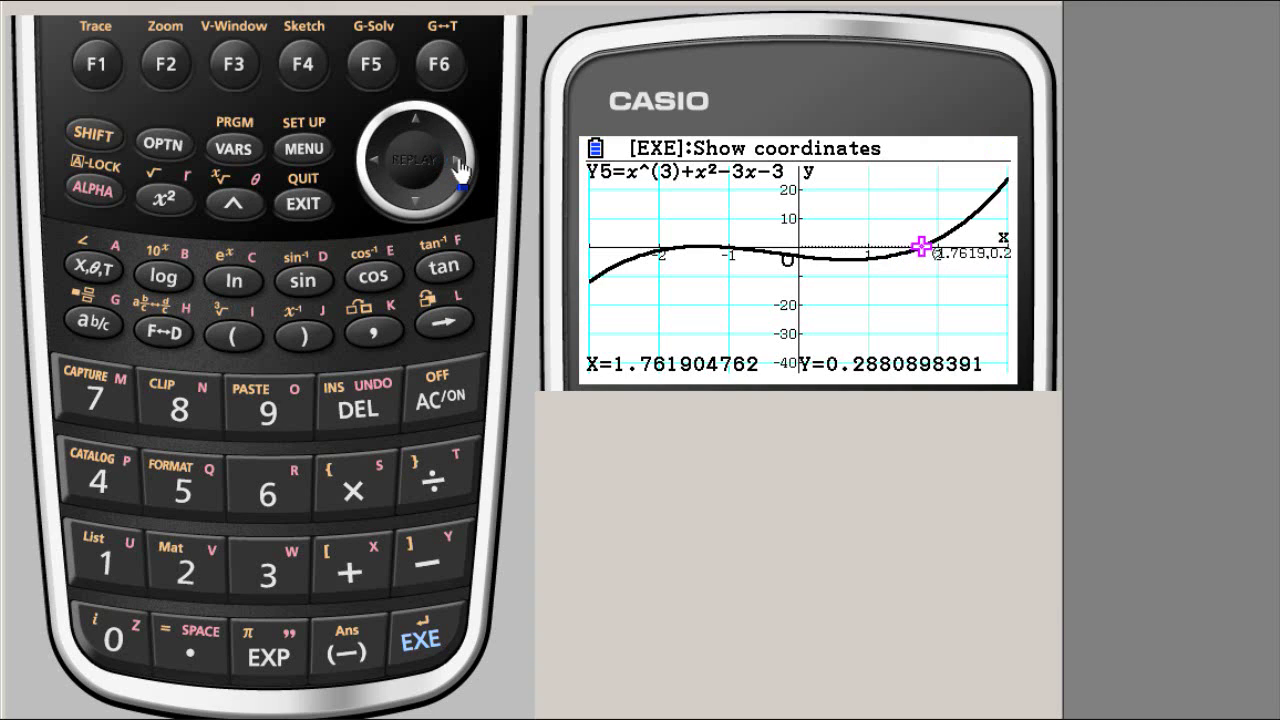
click(375, 162)
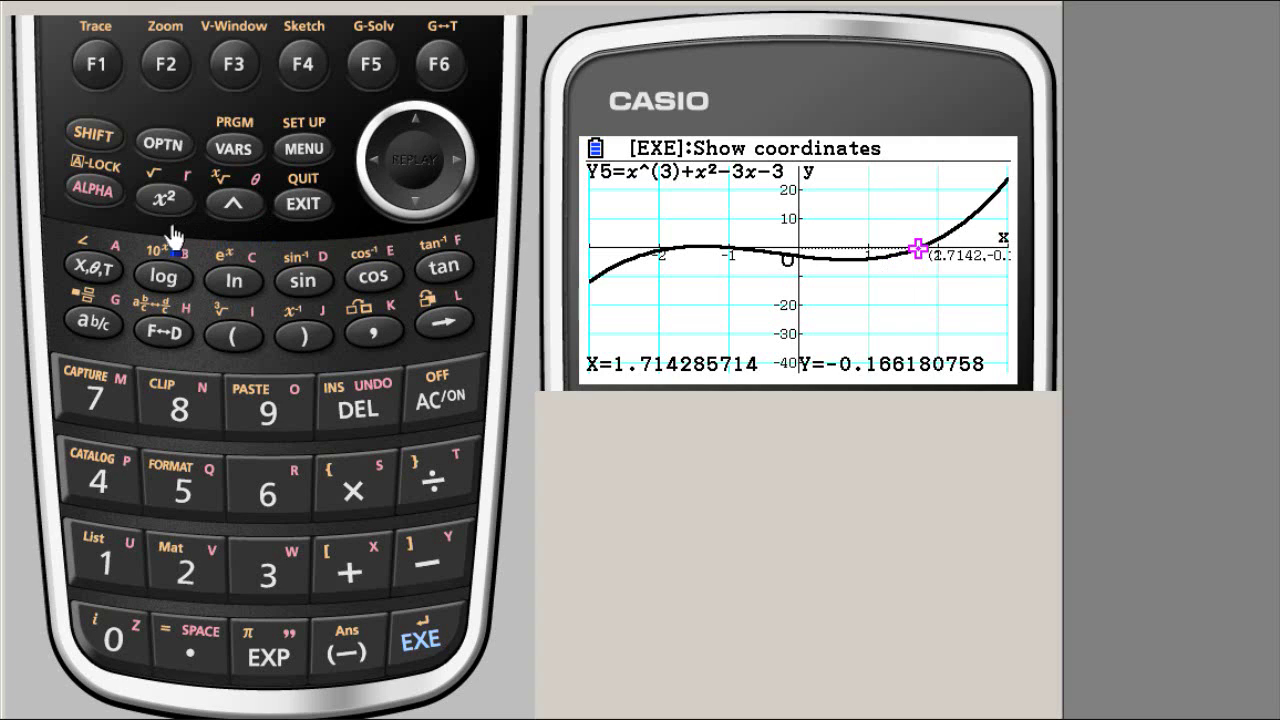
Enter √3 as the trace x-value, landing on the root at (1.732, 0).
click(88, 270)
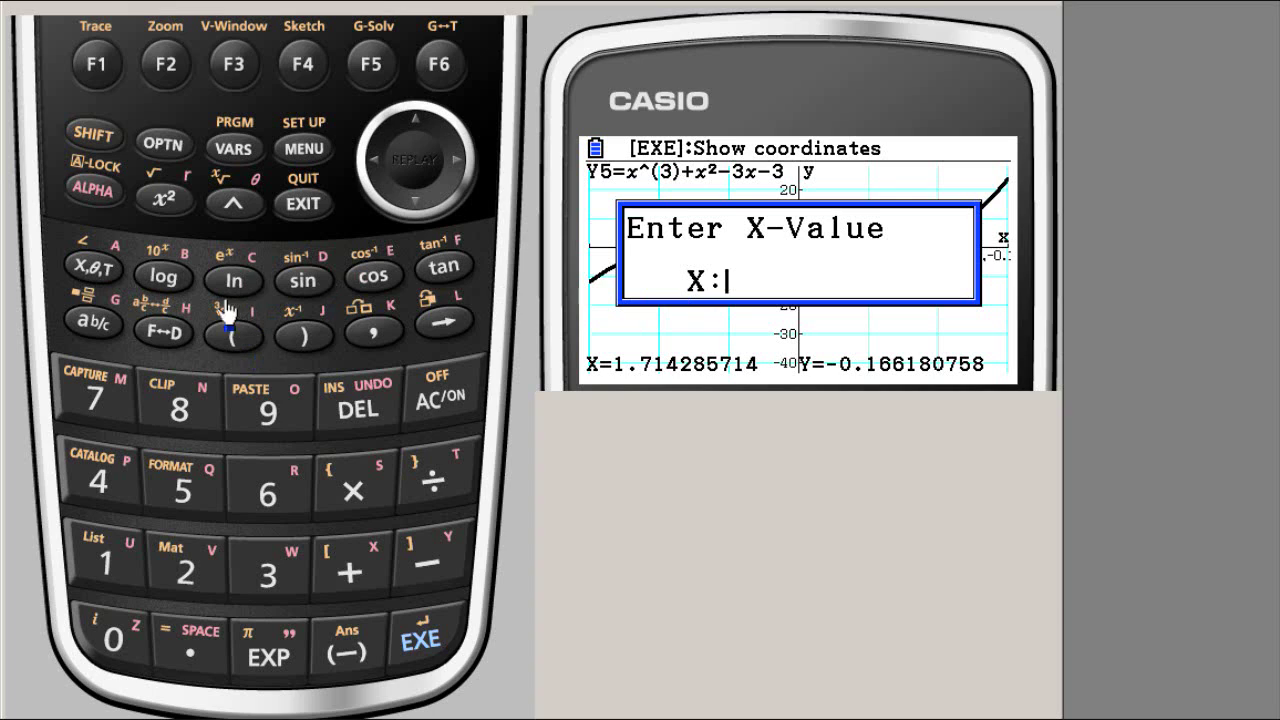
click(92, 133)
click(164, 200)
click(286, 586)
click(415, 648)
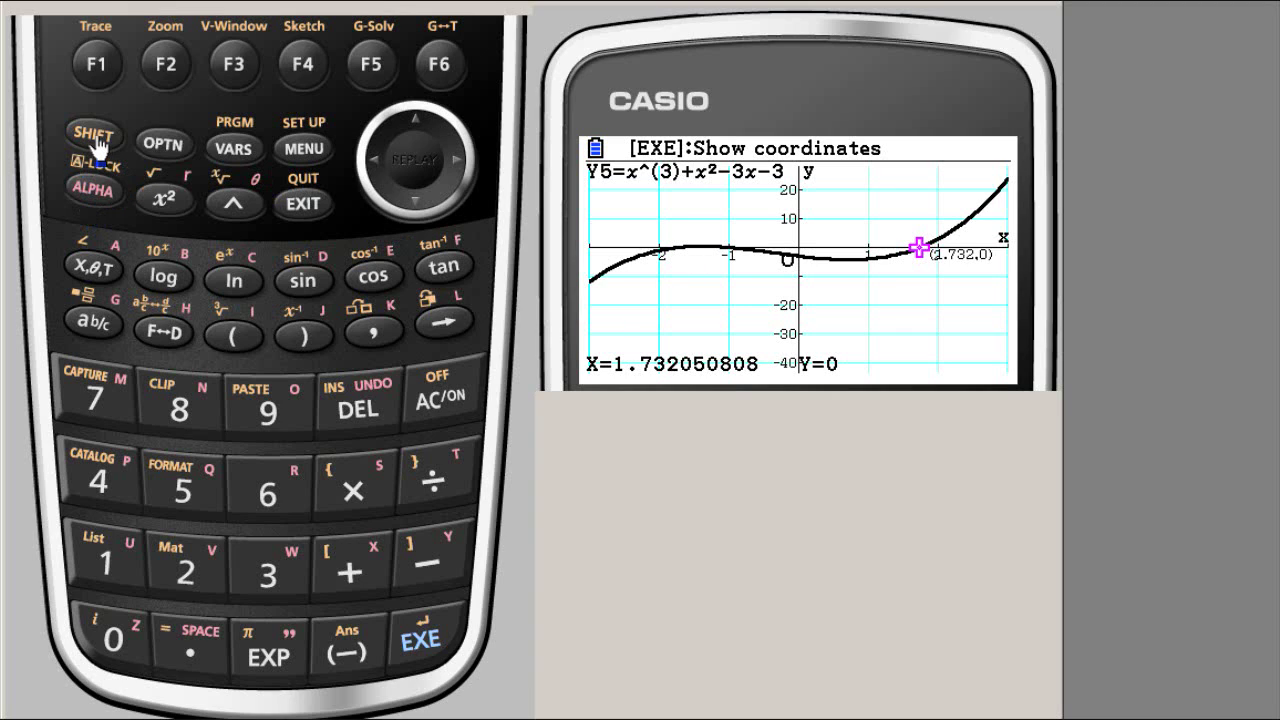
Enter −√3 as the trace x-value to reach the third root, where y = 0.
click(92, 268)
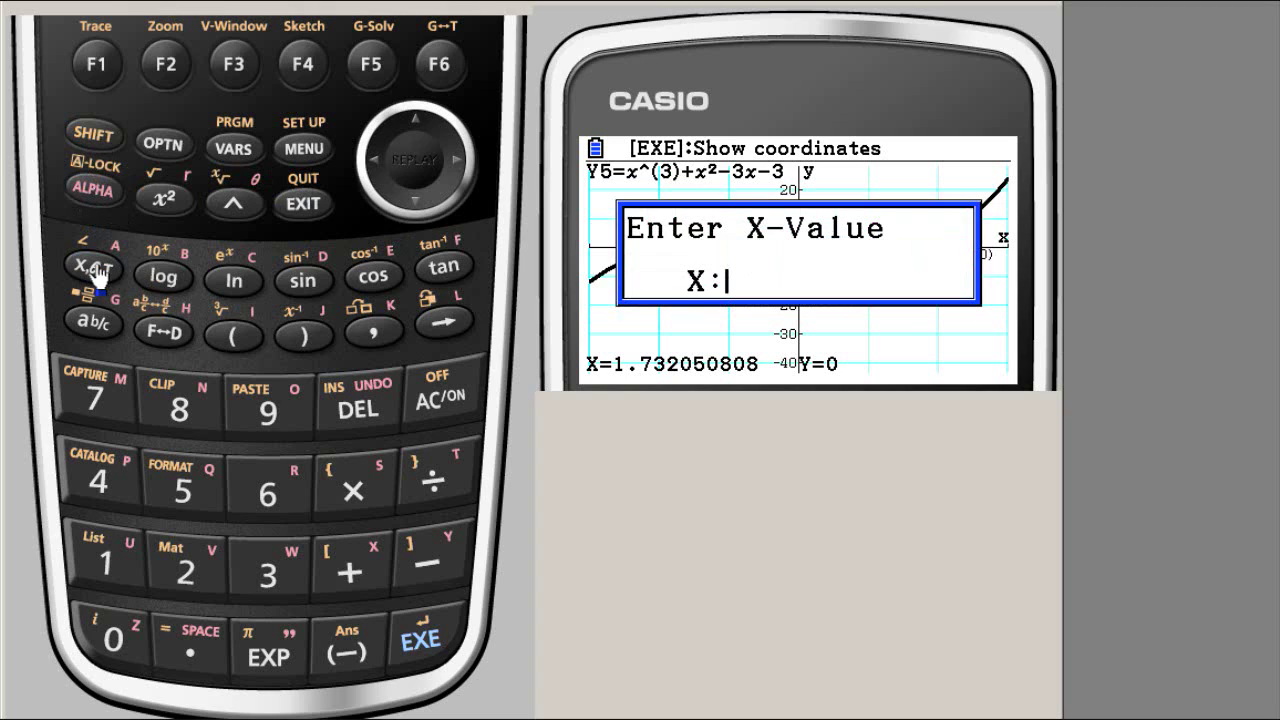
click(425, 560)
click(92, 136)
click(165, 199)
click(273, 578)
click(423, 642)
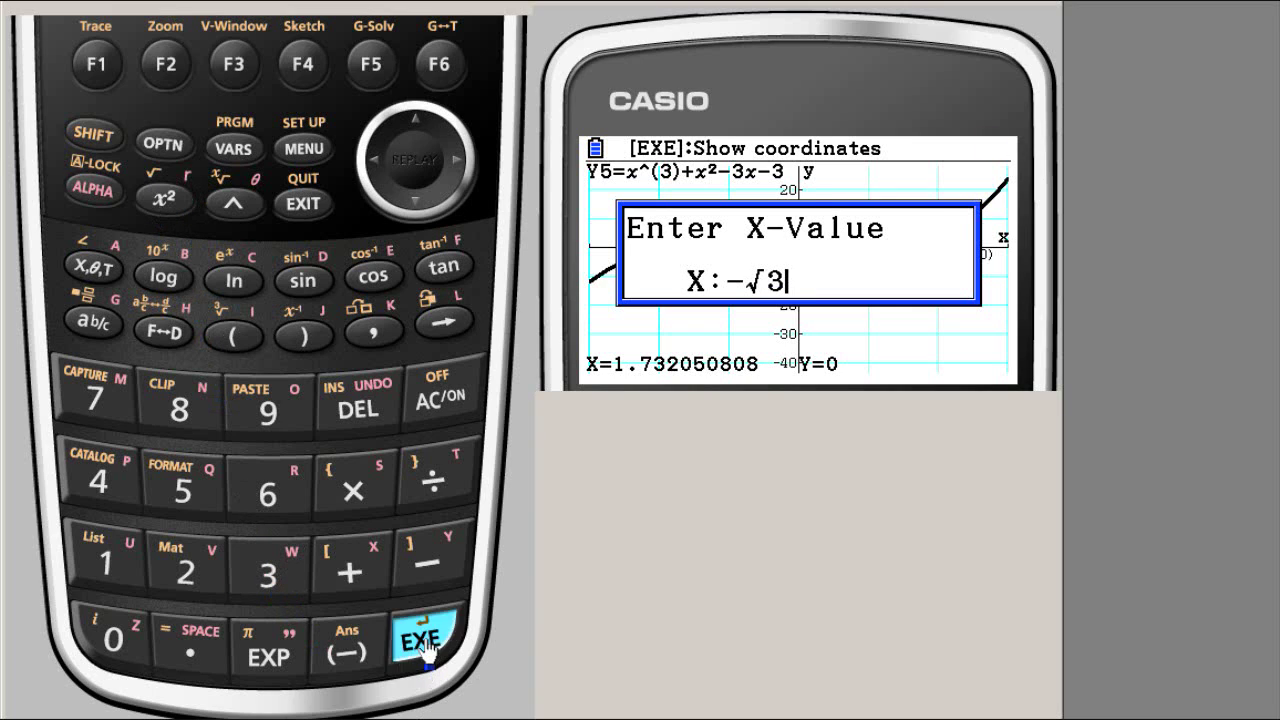